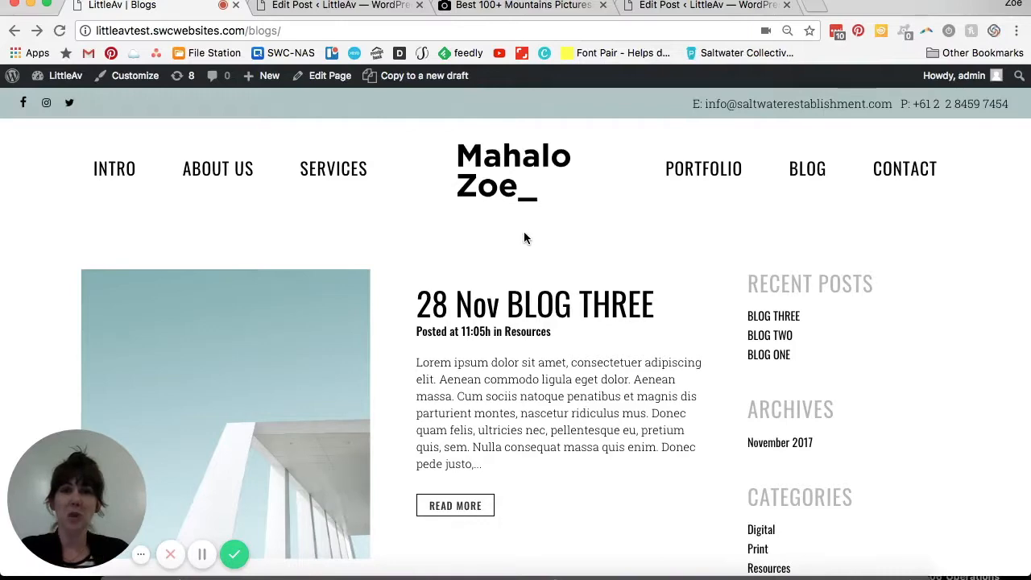
Step: Place the post editor tab ahead of the Blogs tab, view the live Blogs page and return to the editor
{"action": "left_click_drag", "start_coordinate": [347, 7], "coordinate": [207, 15]}
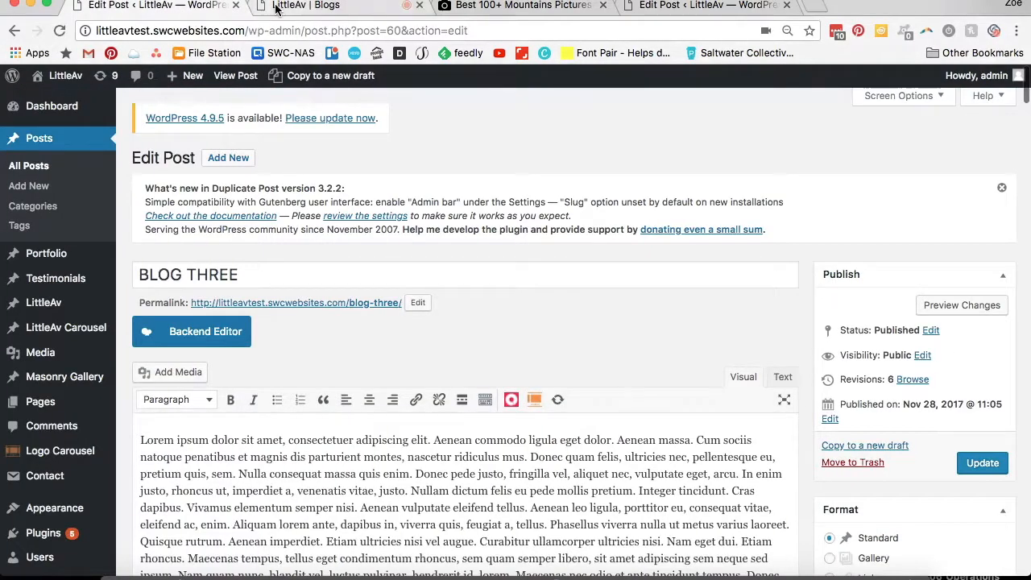
{"action": "left_click", "coordinate": [276, 6]}
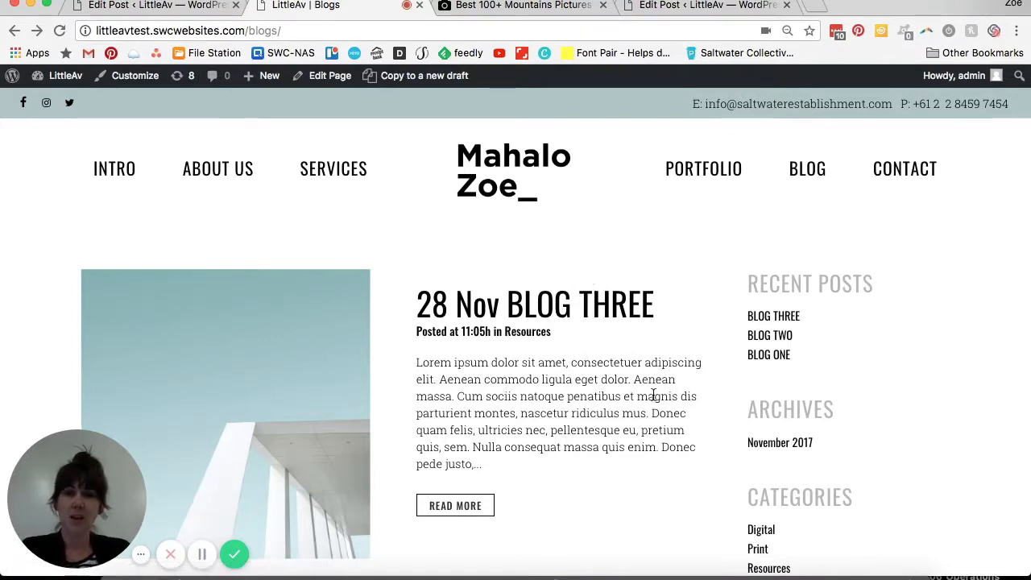
{"action": "left_click", "coordinate": [167, 6]}
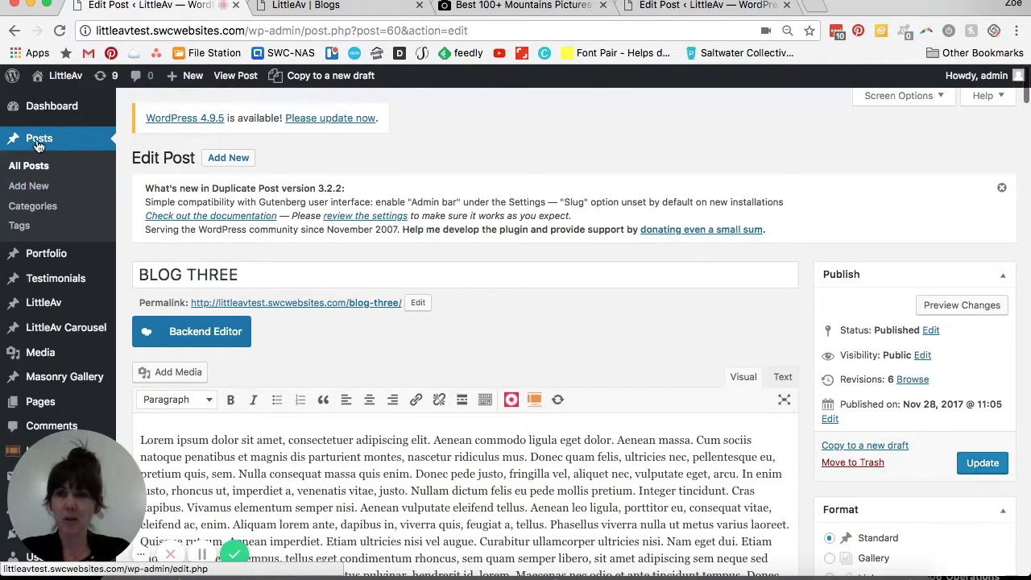
Step: Open BLOG THREE for editing from the list of all posts and look over its content and featured image
{"action": "mouse_move", "coordinate": [58, 102]}
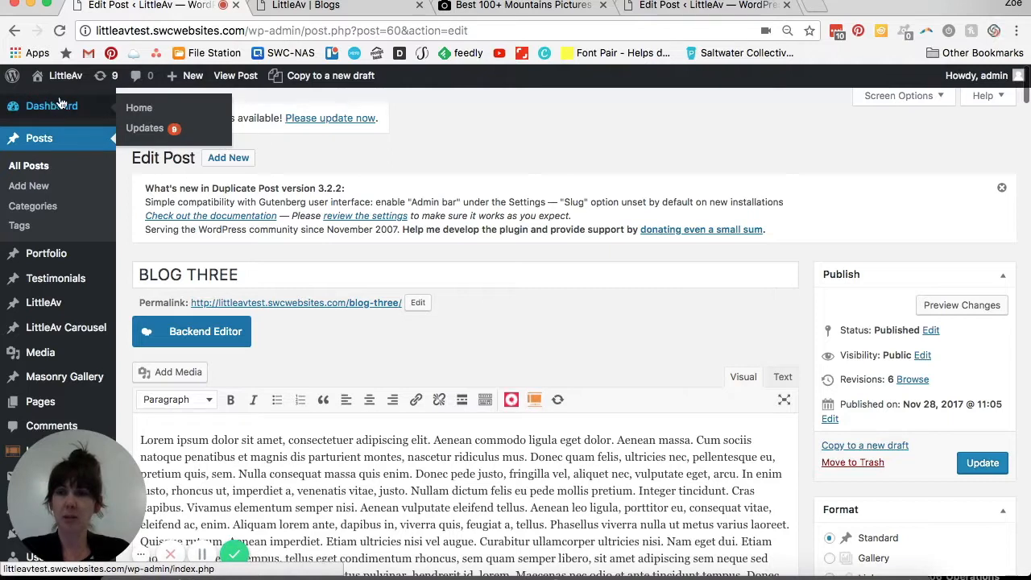
{"action": "left_click_drag", "start_coordinate": [90, 490], "coordinate": [219, 492]}
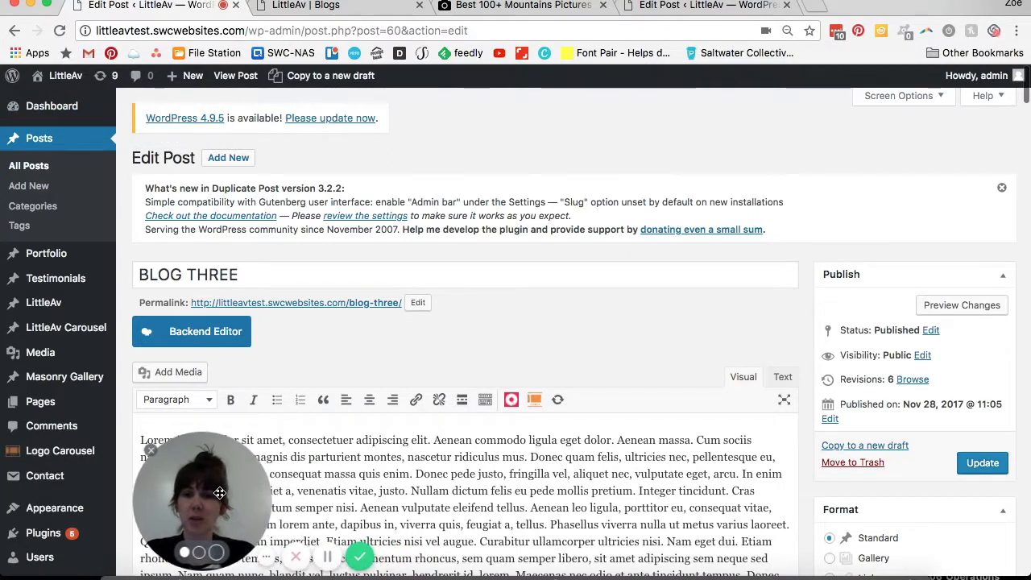
{"action": "left_click", "coordinate": [39, 139]}
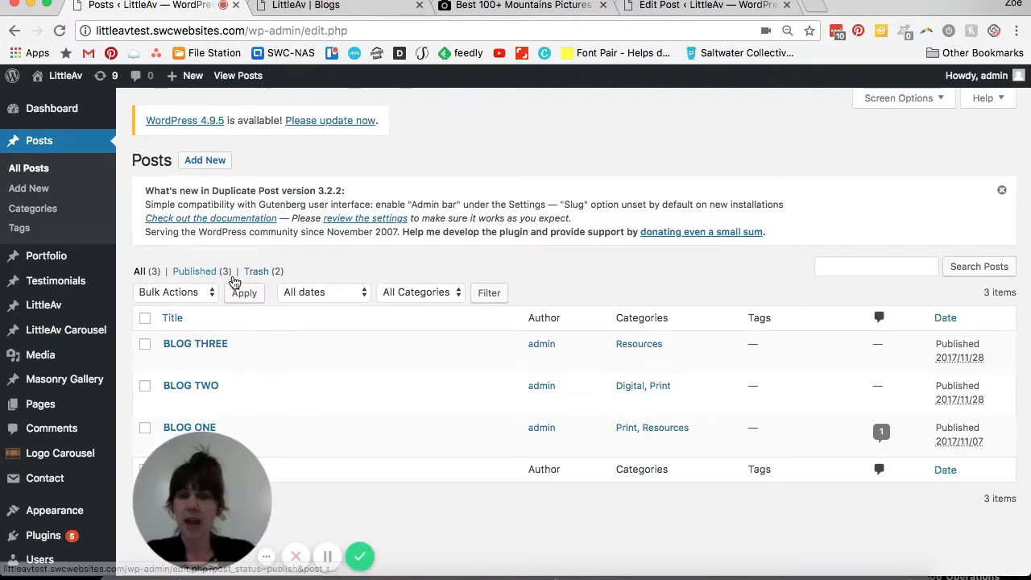
{"action": "left_click_drag", "start_coordinate": [217, 473], "coordinate": [88, 476]}
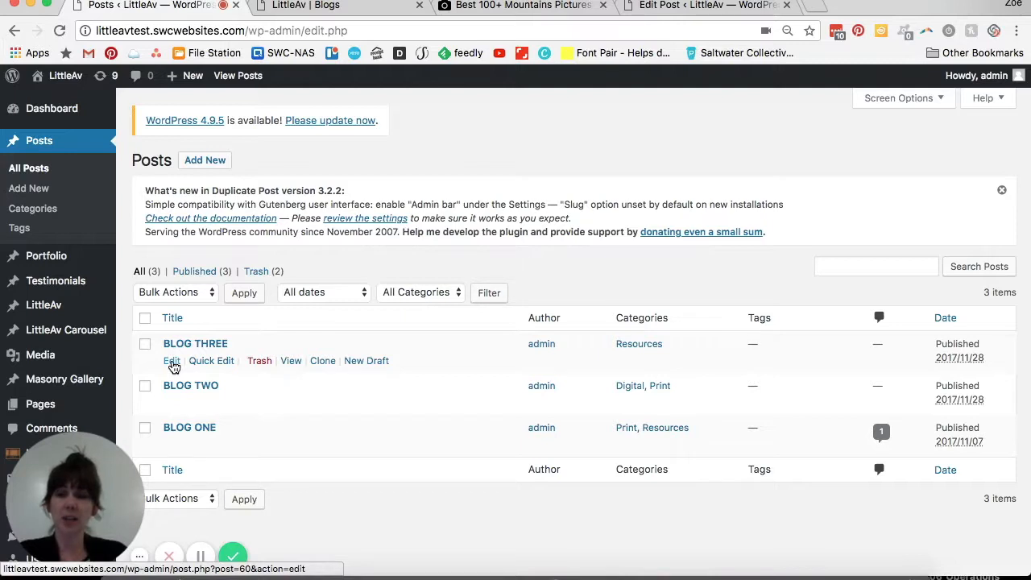
{"action": "left_click", "coordinate": [173, 362]}
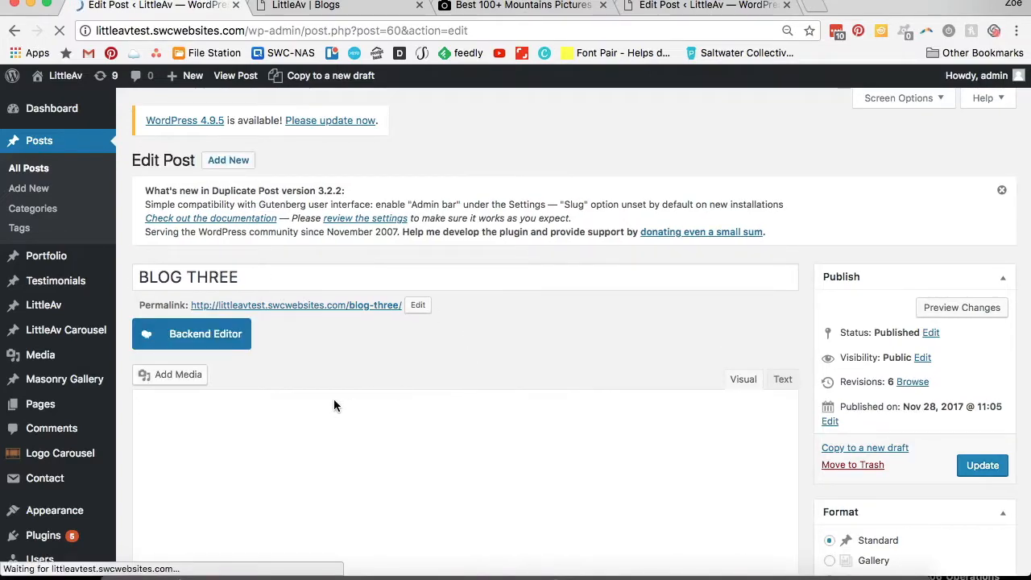
{"action": "scroll", "coordinate": [360, 478], "scroll_direction": "down", "scroll_amount": 5}
{"action": "scroll", "coordinate": [360, 483], "scroll_direction": "down", "scroll_amount": 10}
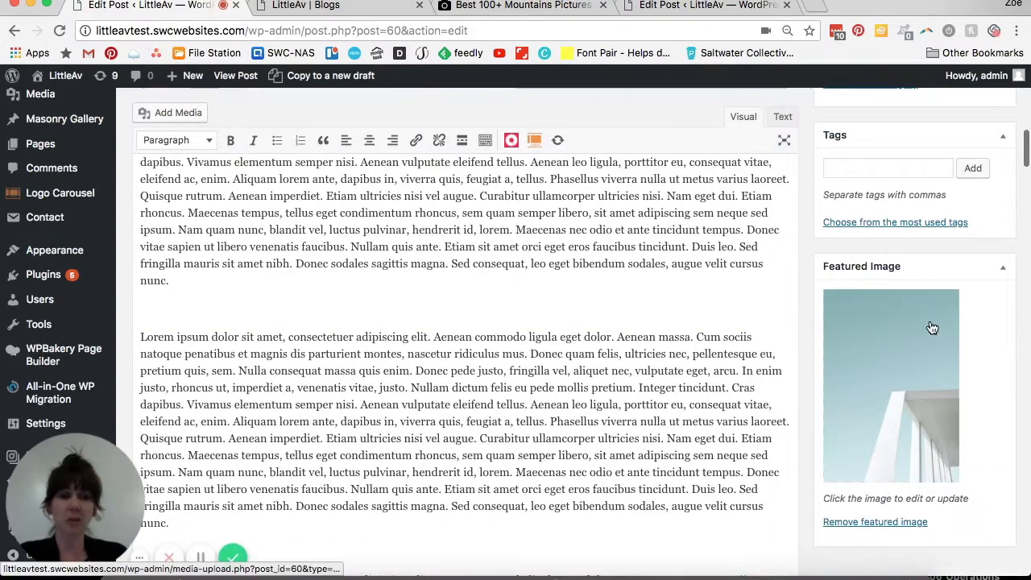
{"action": "scroll", "coordinate": [496, 326], "scroll_direction": "up", "scroll_amount": 15}
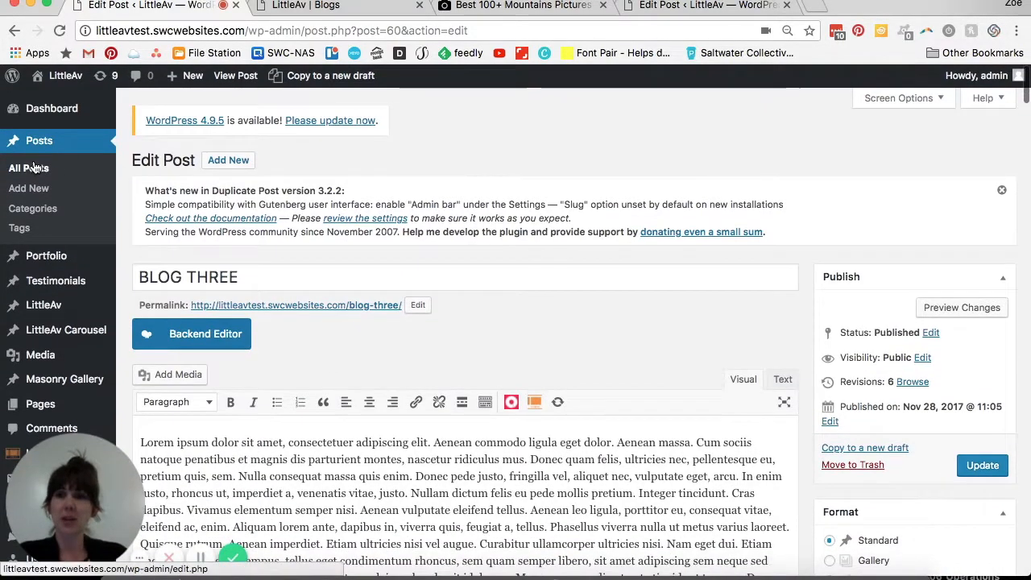
Step: Go back to the list of all posts and add a new post titled "BLOG POST 4"
{"action": "left_click", "coordinate": [36, 168]}
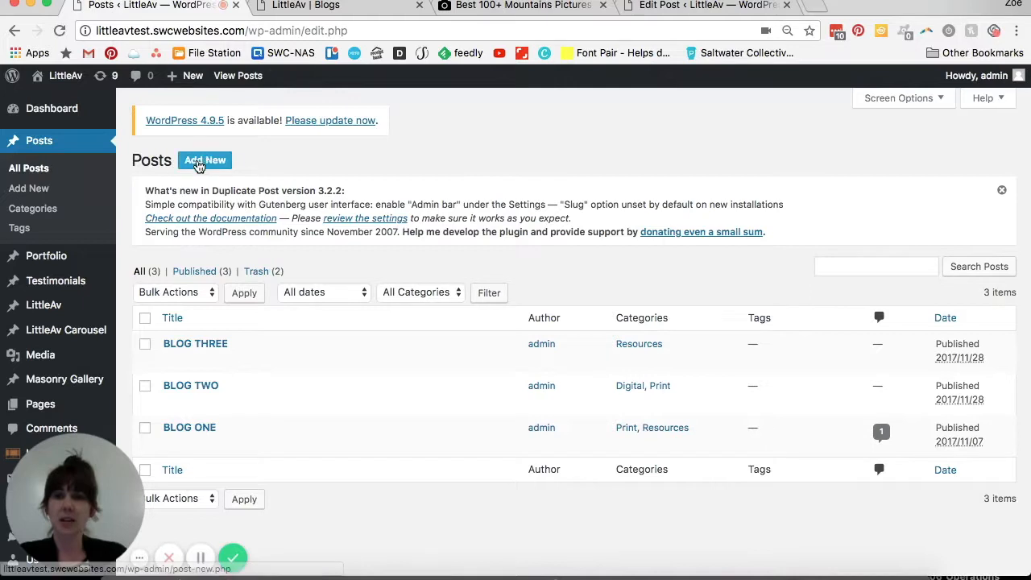
{"action": "left_click", "coordinate": [214, 162]}
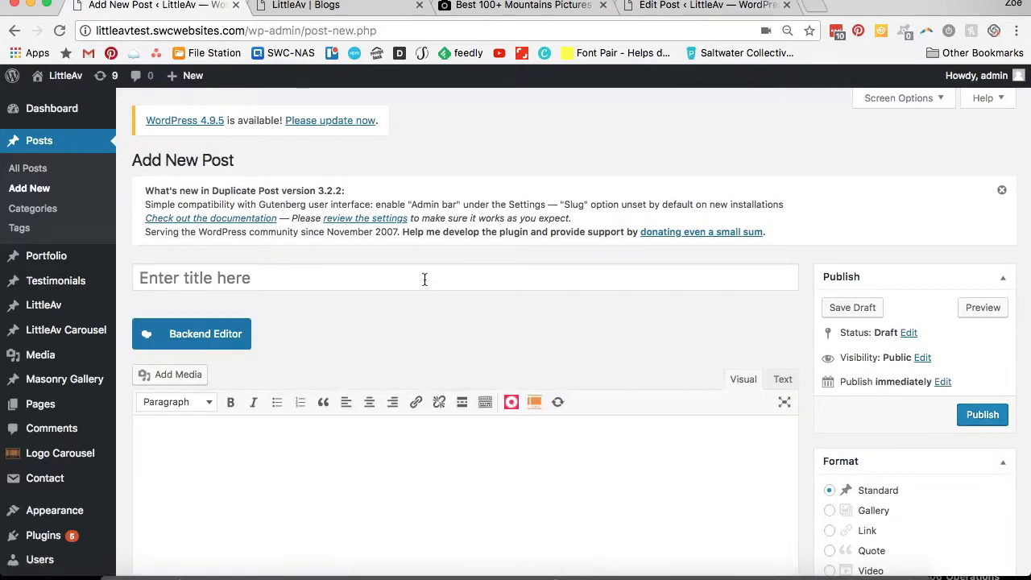
{"action": "left_click", "coordinate": [424, 279]}
{"action": "type", "text": "BLOG"}
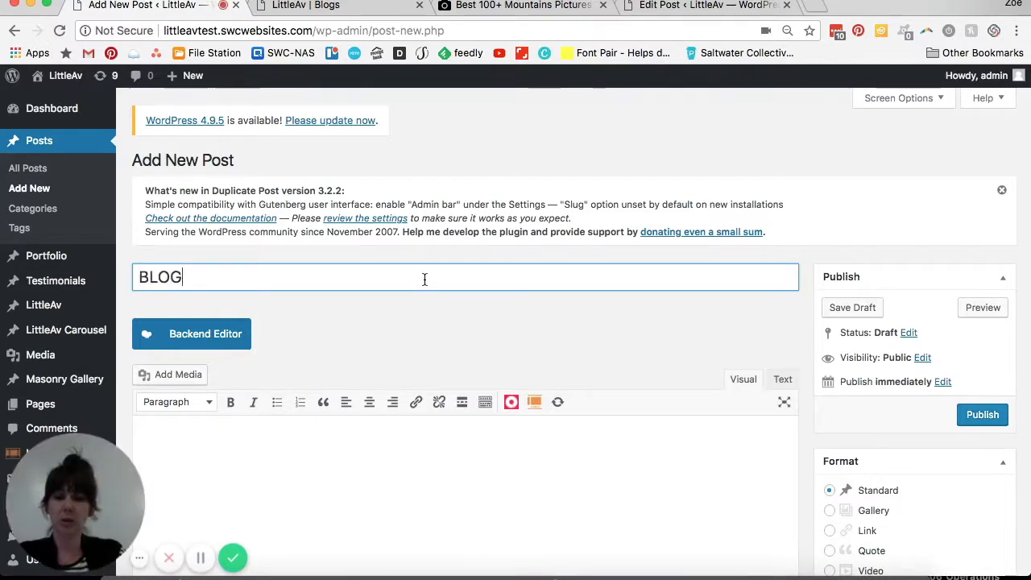
{"action": "type", "text": " POST 4"}
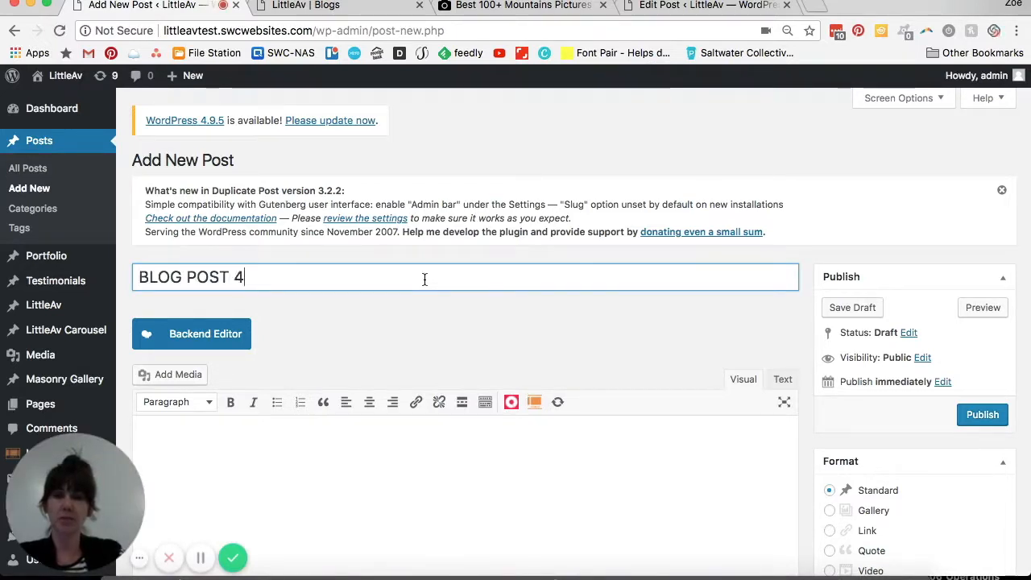
Step: Switch to the Word document and copy its entire selected blog text, starting from NEW BLOG HEADING
{"action": "scroll", "coordinate": [371, 332], "scroll_direction": "down", "scroll_amount": 3}
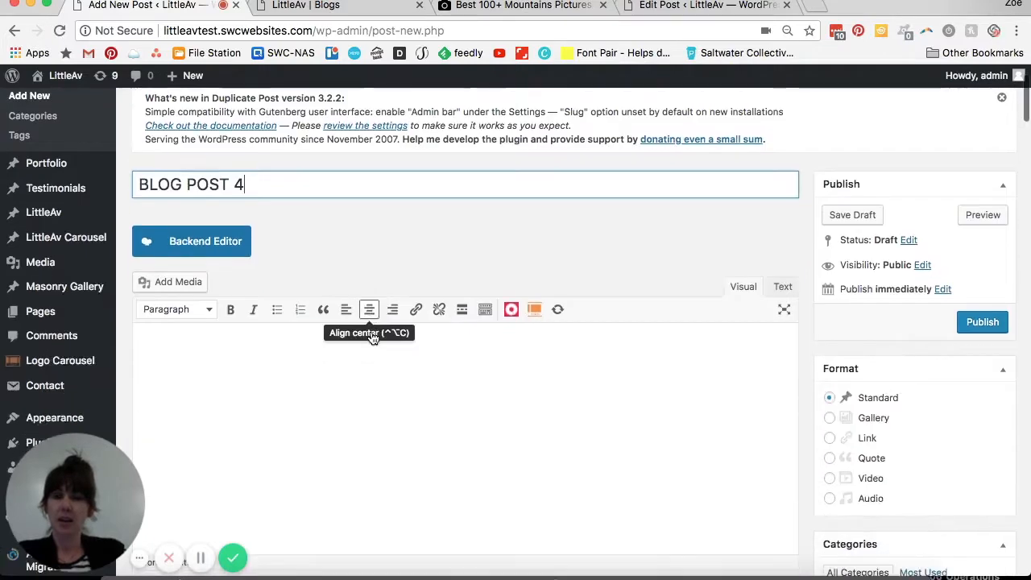
{"action": "scroll", "coordinate": [445, 448], "scroll_direction": "down", "scroll_amount": 3}
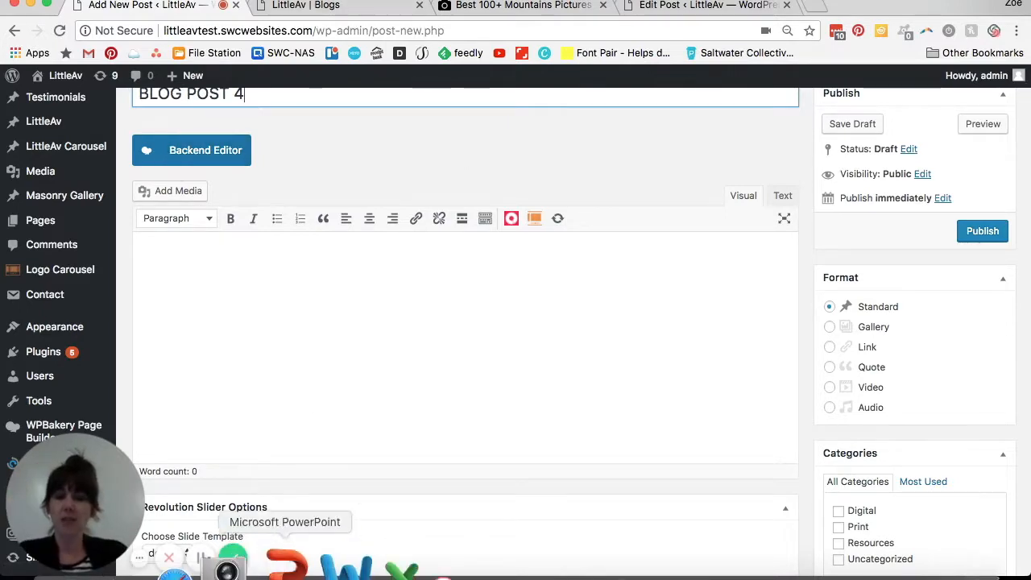
{"action": "left_click", "coordinate": [316, 564]}
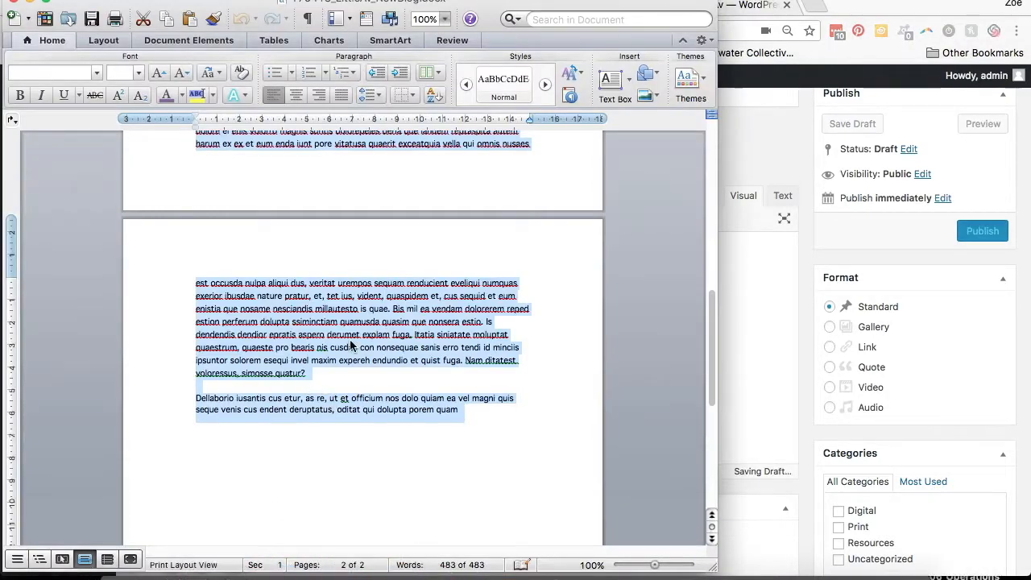
{"action": "scroll", "coordinate": [352, 346], "scroll_direction": "up", "scroll_amount": 10}
{"action": "scroll", "coordinate": [275, 268], "scroll_direction": "up", "scroll_amount": 2}
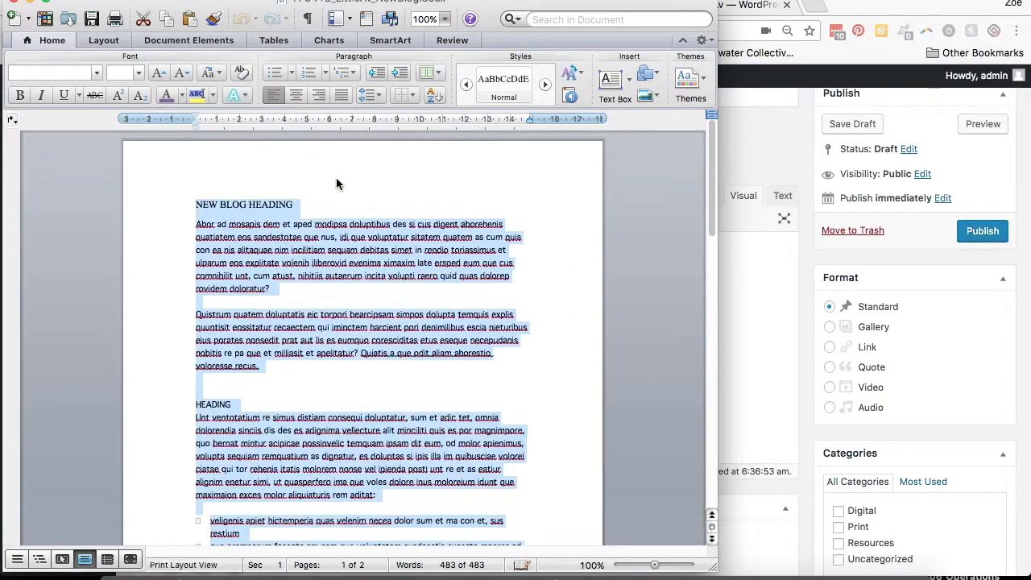
{"action": "right_click", "coordinate": [288, 237]}
{"action": "left_click", "coordinate": [306, 256]}
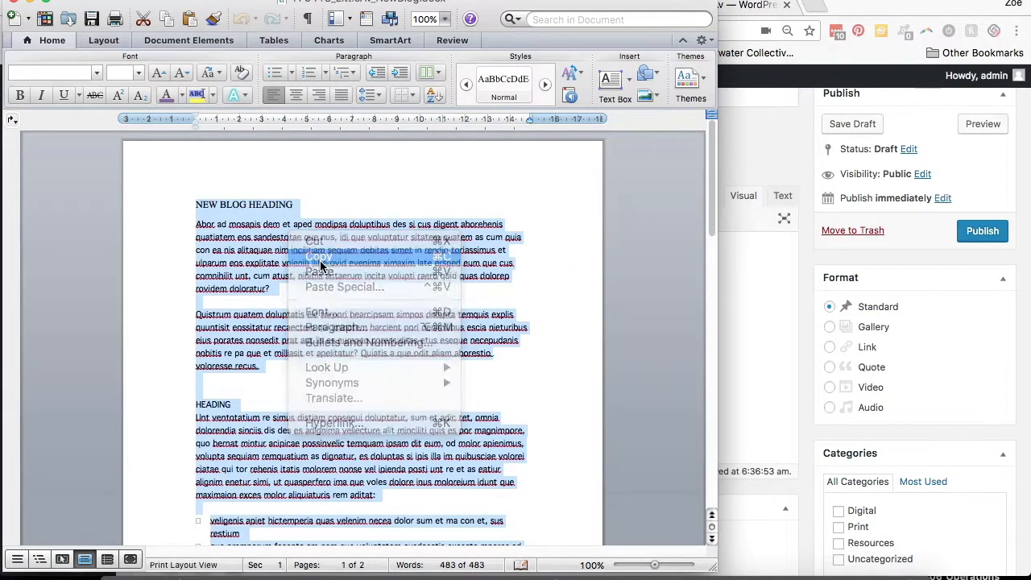
Step: Return to the new WordPress post in the browser and paste the copied blog text into its body
{"action": "left_click", "coordinate": [724, 286]}
{"action": "left_click", "coordinate": [234, 267]}
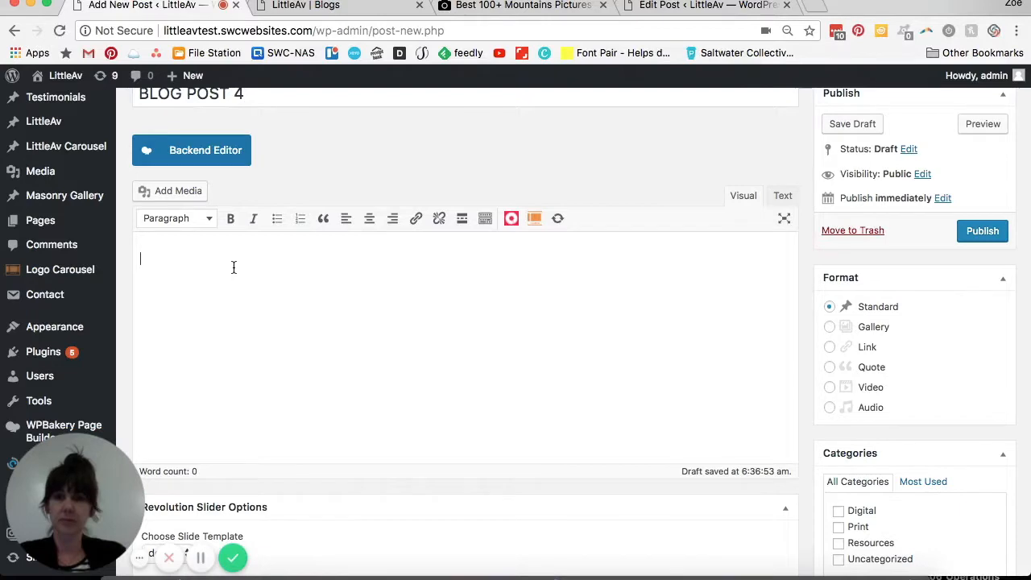
{"action": "right_click", "coordinate": [230, 260]}
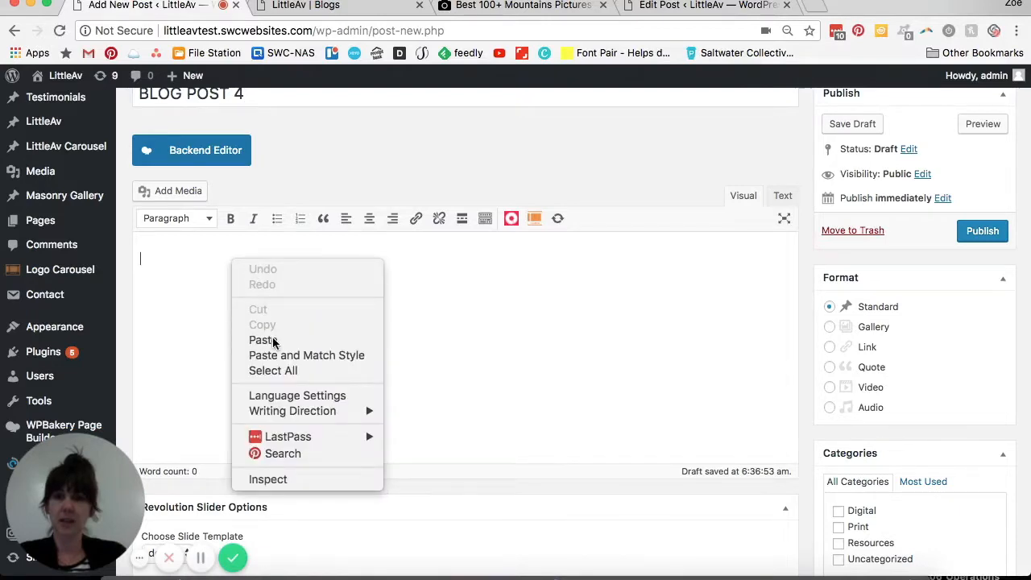
{"action": "left_click", "coordinate": [274, 338]}
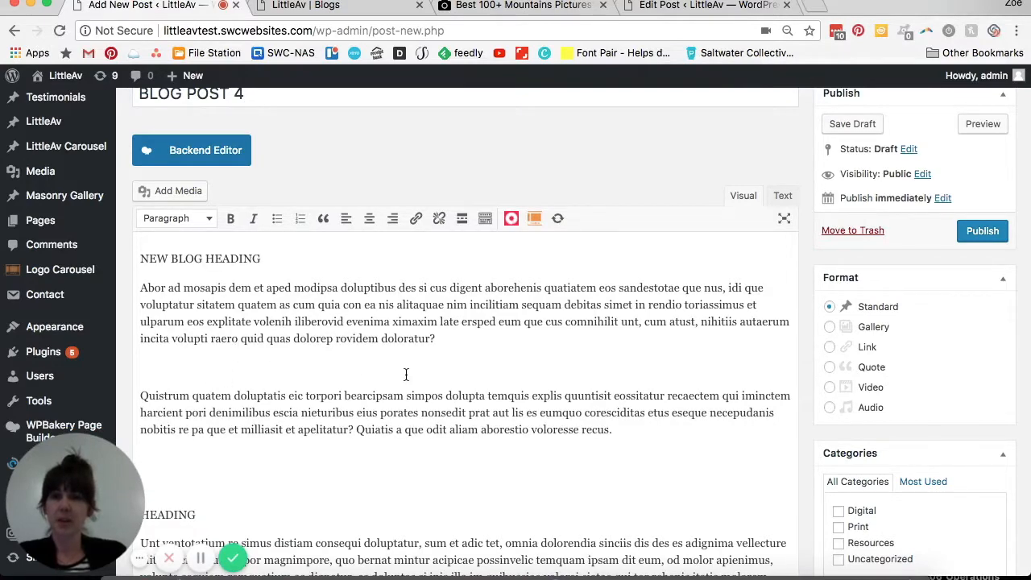
{"action": "scroll", "coordinate": [372, 363], "scroll_direction": "up", "scroll_amount": 3}
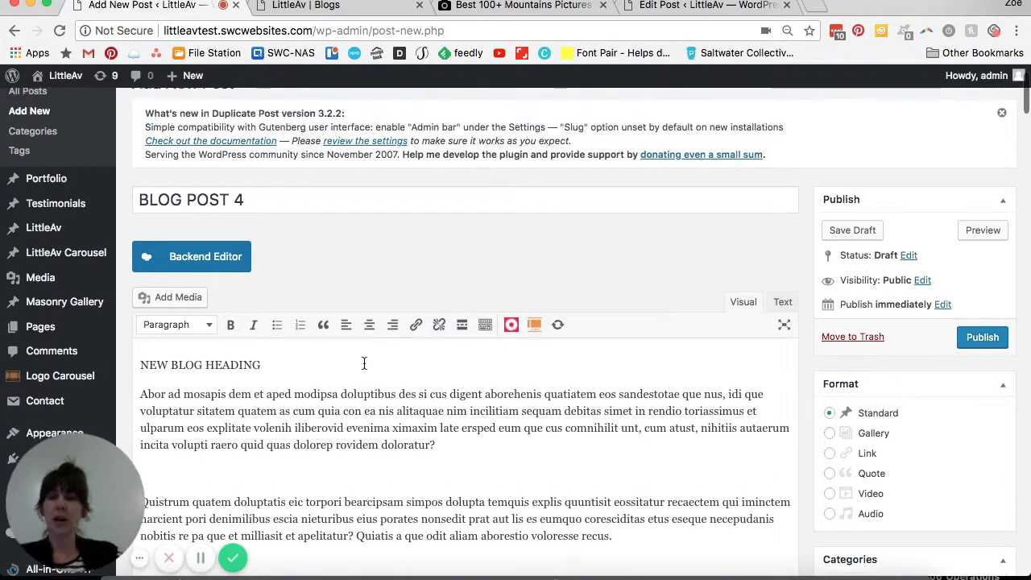
Step: Open the BLOG THREE post on the live site and examine how its image, title and text are laid out
{"action": "left_click", "coordinate": [334, 6]}
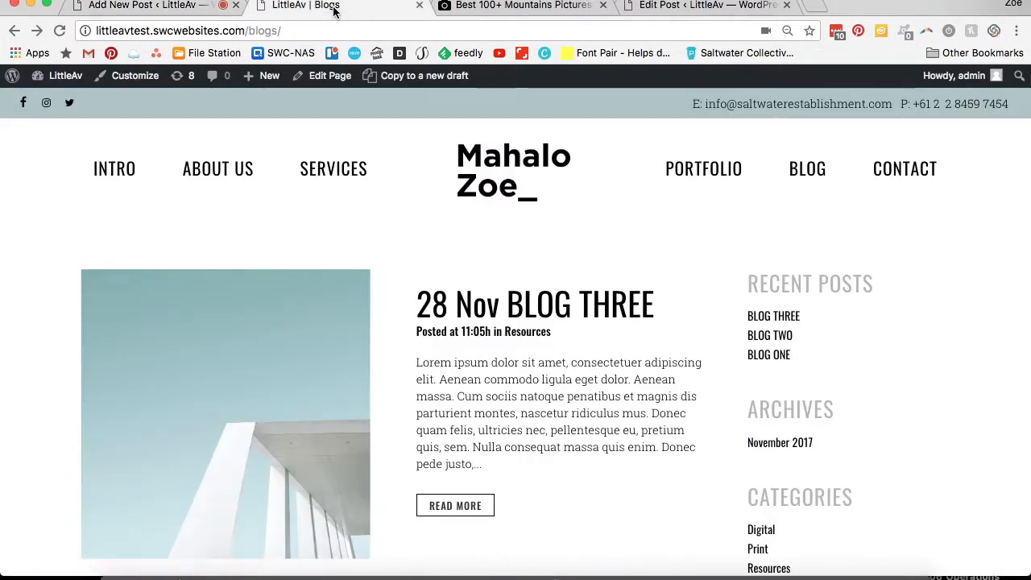
{"action": "left_click", "coordinate": [567, 308]}
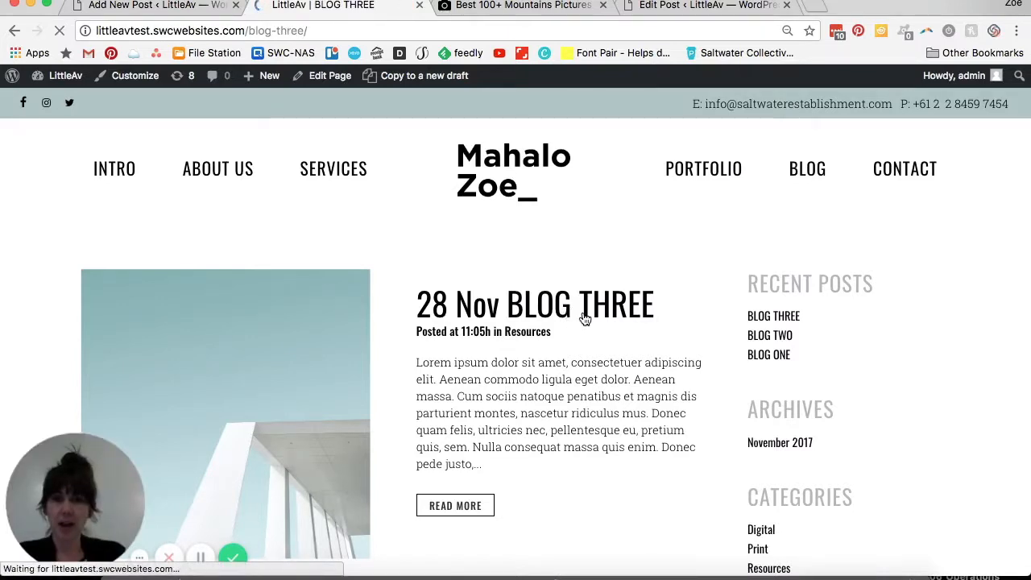
{"action": "scroll", "coordinate": [496, 368], "scroll_direction": "down", "scroll_amount": 4}
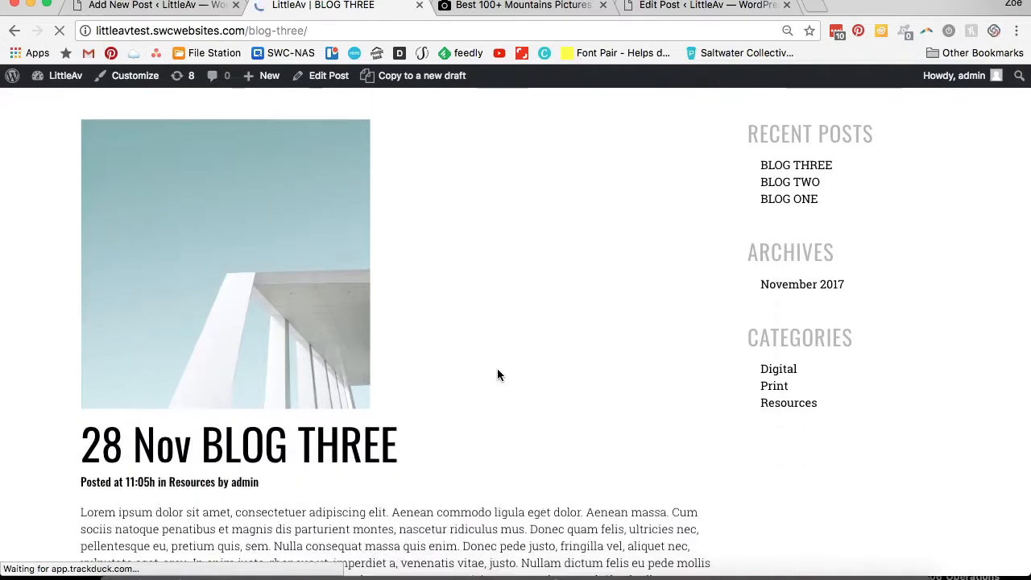
Step: Return to the new post and delete the "NEW BLOG HEADING" line from the start of its body
{"action": "left_click", "coordinate": [129, 6]}
{"action": "triple_click", "coordinate": [213, 374]}
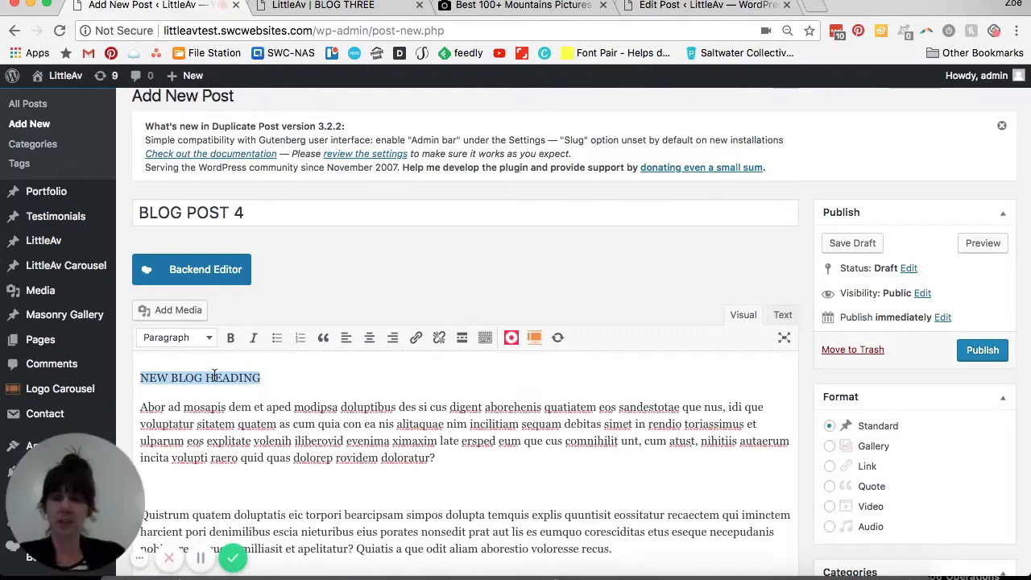
{"action": "key", "text": "BackSpace"}
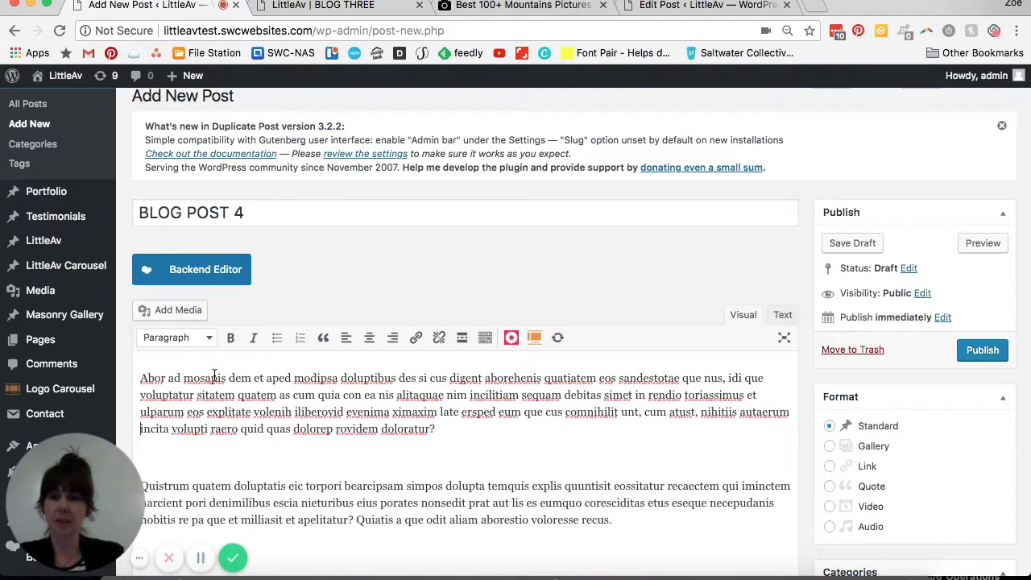
Step: Remove the empty line between the first two paragraphs and reduce the gap above HEADING to one empty line
{"action": "key", "text": "Down"}
{"action": "key", "text": "BackSpace"}
{"action": "scroll", "coordinate": [283, 412], "scroll_direction": "down", "scroll_amount": 5}
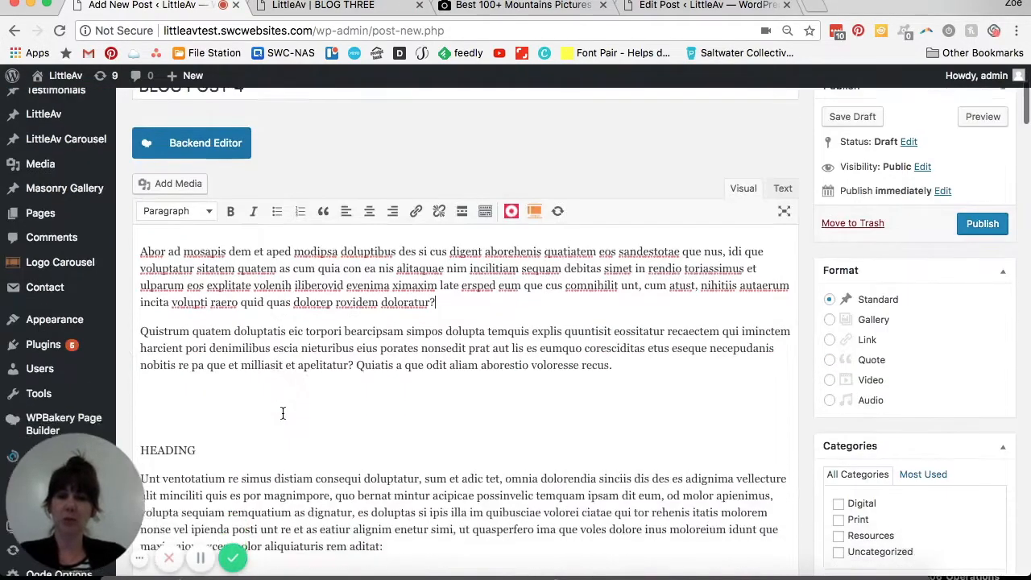
{"action": "key", "text": "BackSpace"}
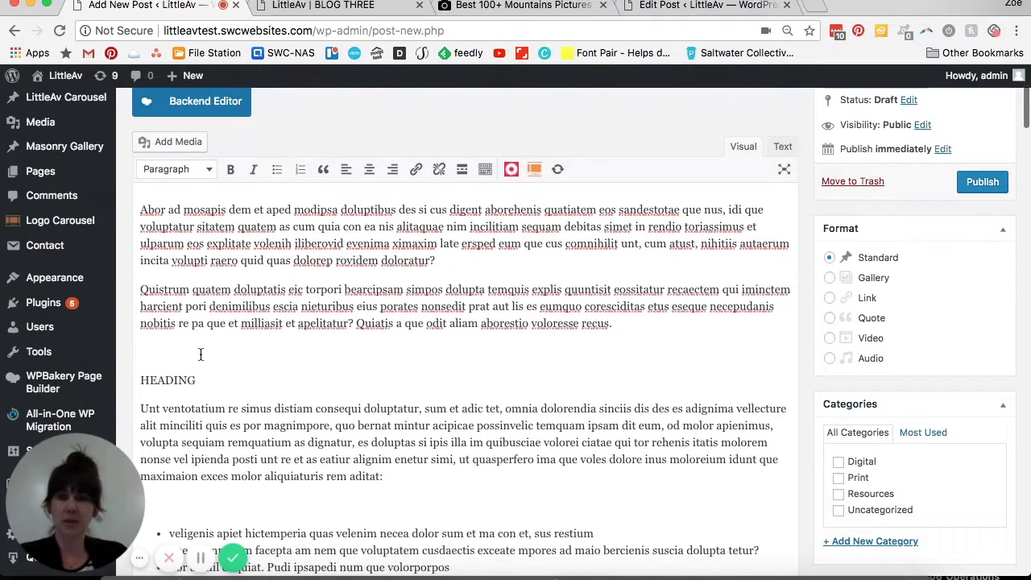
{"action": "key", "text": "Delete"}
{"action": "key", "text": "Return"}
{"action": "scroll", "coordinate": [281, 444], "scroll_direction": "down", "scroll_amount": 2}
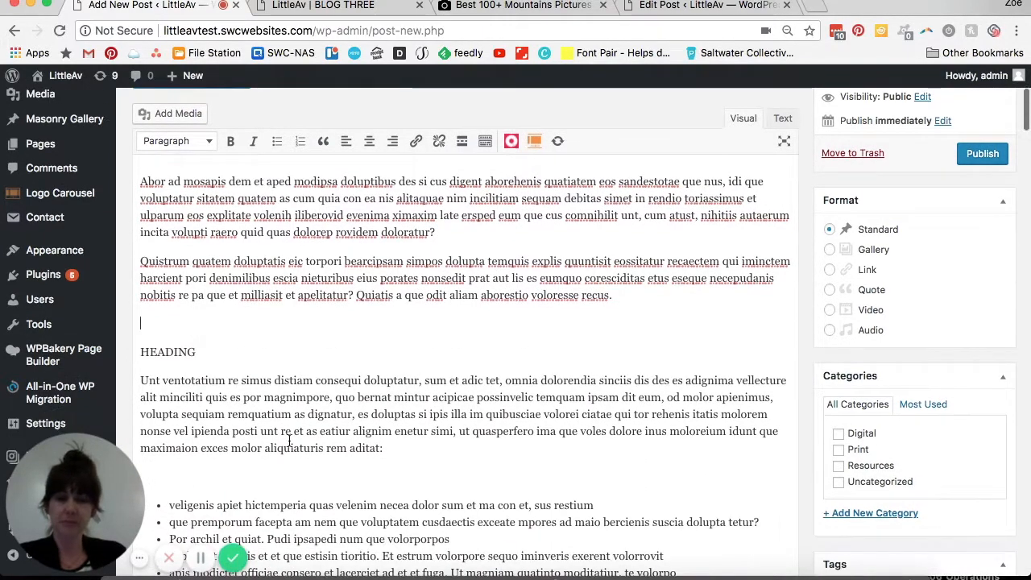
Step: Remove the empty lines before the bulleted list, before the "Ra volorep" paragraph and before the "Dellaborio" paragraph
{"action": "left_click", "coordinate": [207, 422]}
{"action": "key", "text": "BackSpace"}
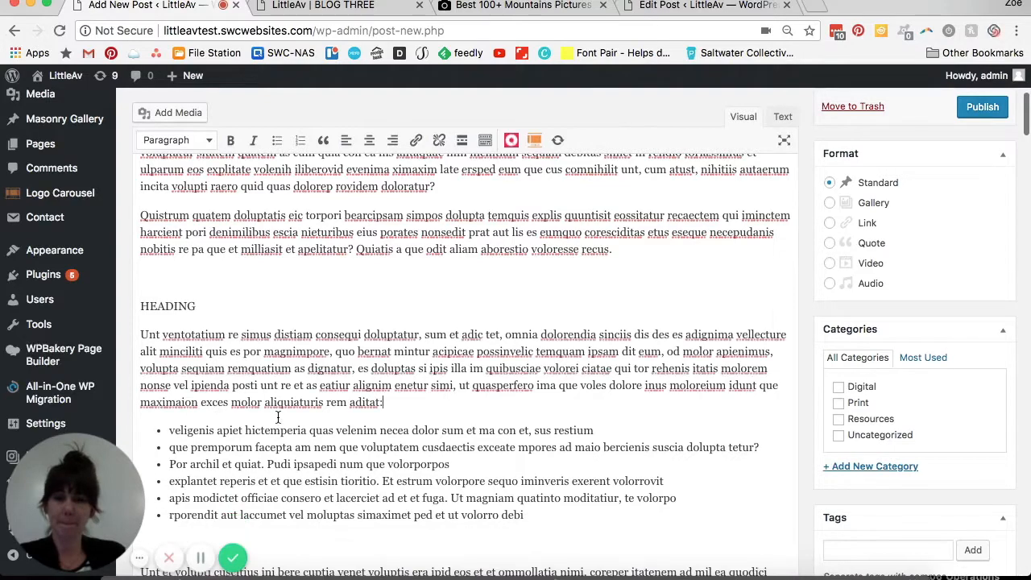
{"action": "scroll", "coordinate": [264, 343], "scroll_direction": "down", "scroll_amount": 6}
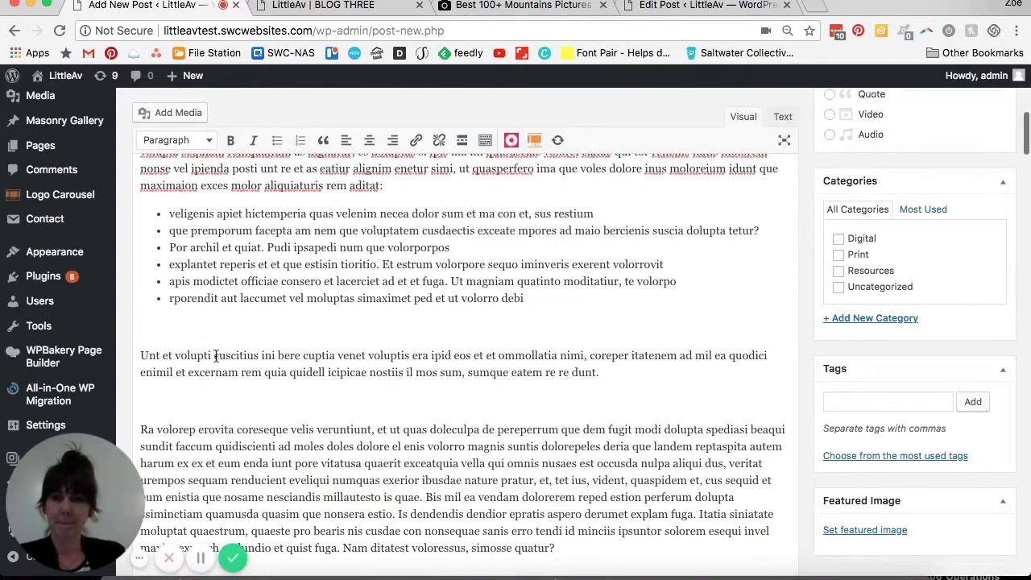
{"action": "left_click", "coordinate": [213, 410]}
{"action": "key", "text": "BackSpace"}
{"action": "scroll", "coordinate": [241, 387], "scroll_direction": "down", "scroll_amount": 4}
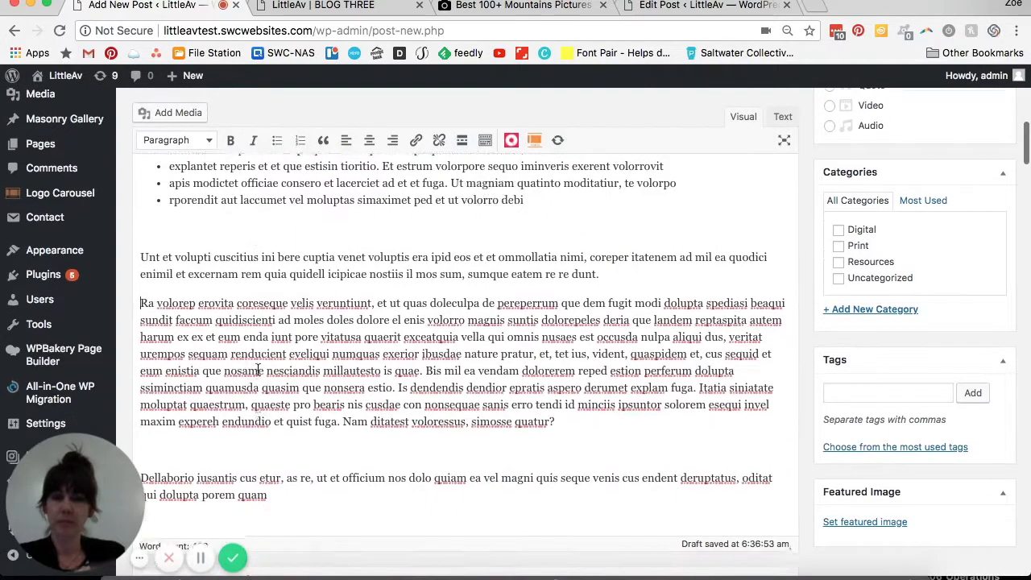
{"action": "scroll", "coordinate": [258, 369], "scroll_direction": "down", "scroll_amount": 2}
{"action": "left_click", "coordinate": [250, 350]}
{"action": "key", "text": "BackSpace"}
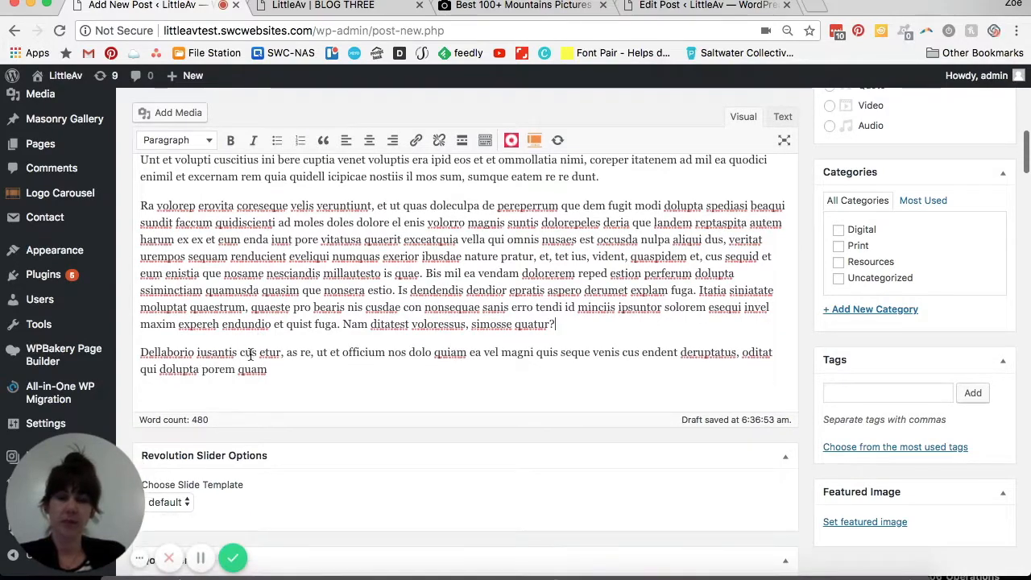
Step: Look over the tidied body text and examine the paragraph and heading styles available for formatting it
{"action": "scroll", "coordinate": [336, 318], "scroll_direction": "up", "scroll_amount": 7}
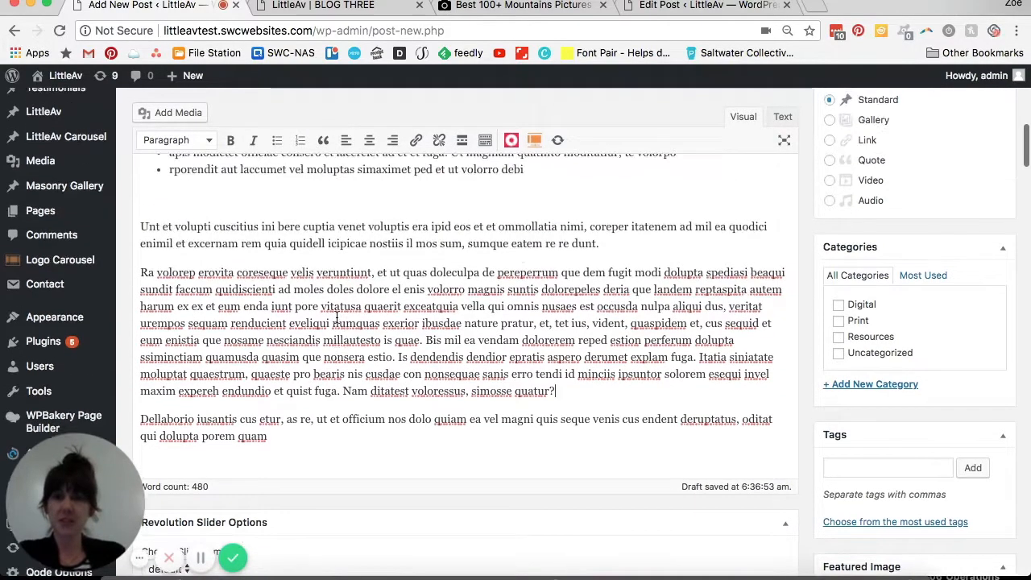
{"action": "scroll", "coordinate": [337, 318], "scroll_direction": "up", "scroll_amount": 10}
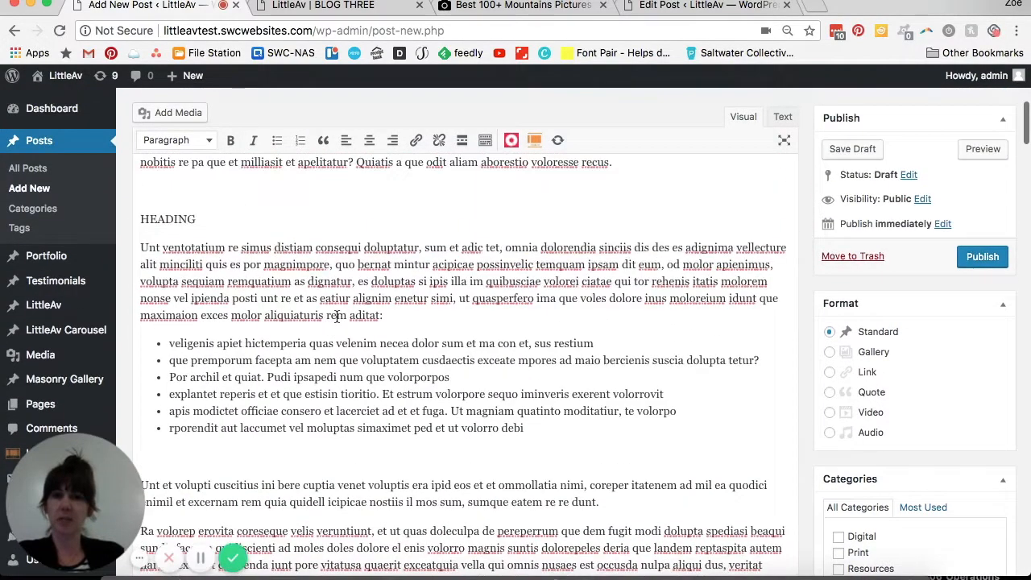
{"action": "scroll", "coordinate": [397, 350], "scroll_direction": "down", "scroll_amount": 1}
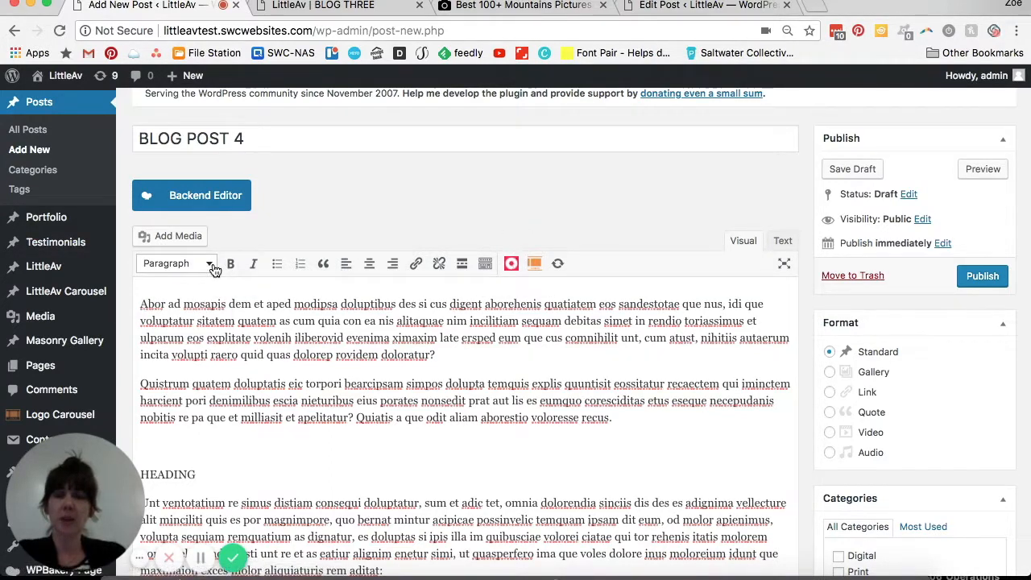
{"action": "left_click", "coordinate": [210, 265]}
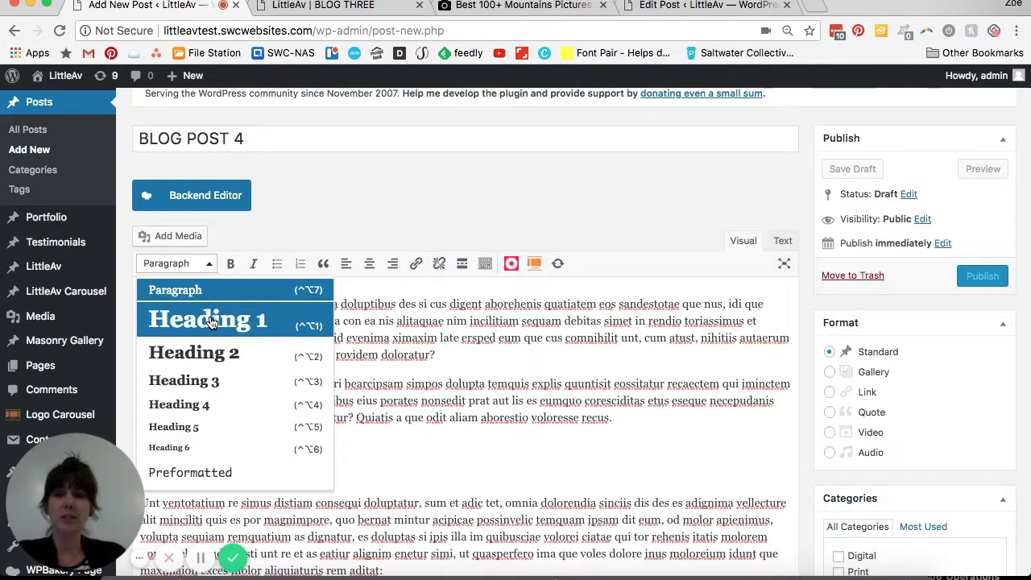
{"action": "left_click", "coordinate": [222, 379]}
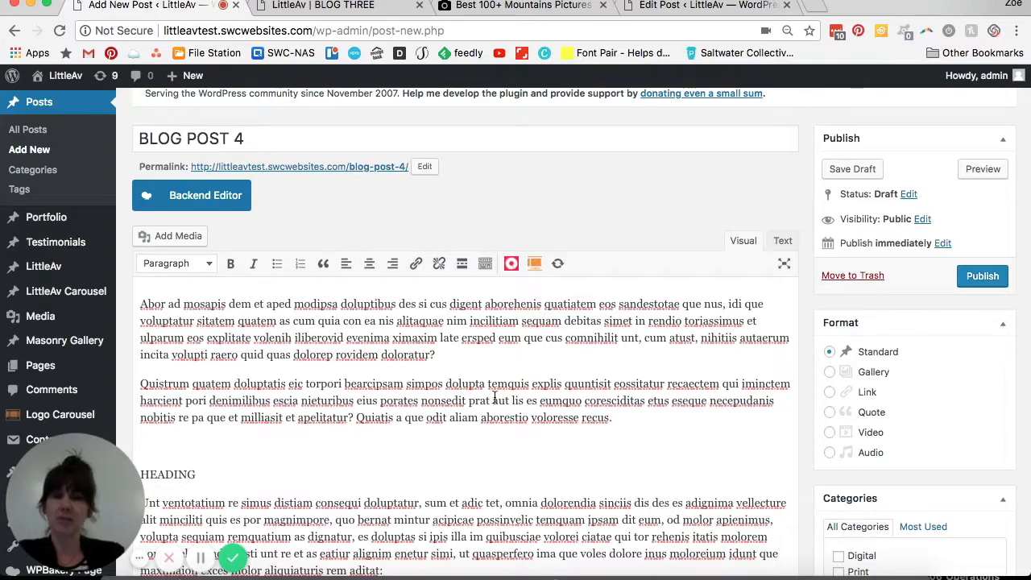
{"action": "scroll", "coordinate": [495, 397], "scroll_direction": "down", "scroll_amount": 5}
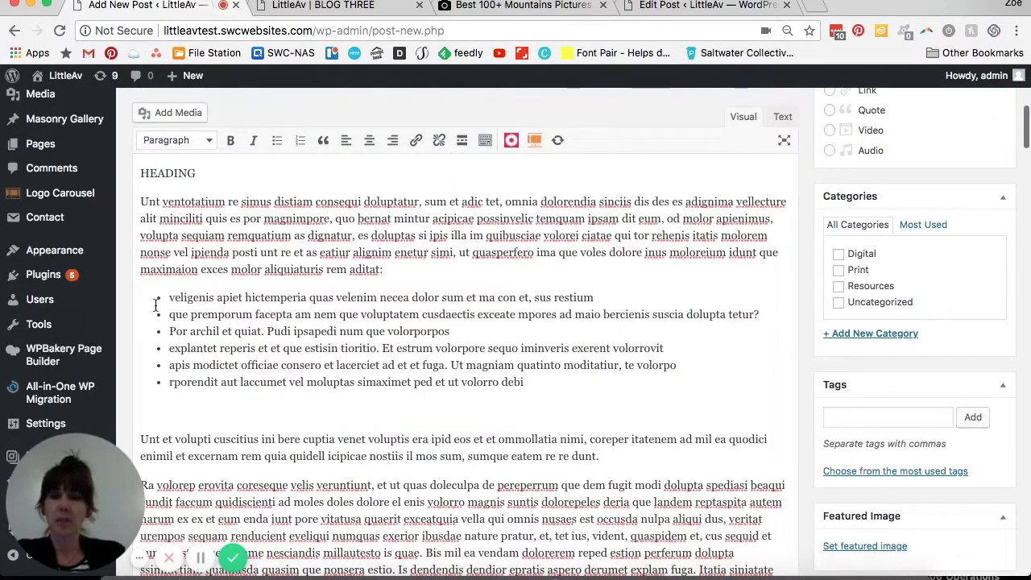
{"action": "left_click_drag", "start_coordinate": [528, 383], "coordinate": [145, 287]}
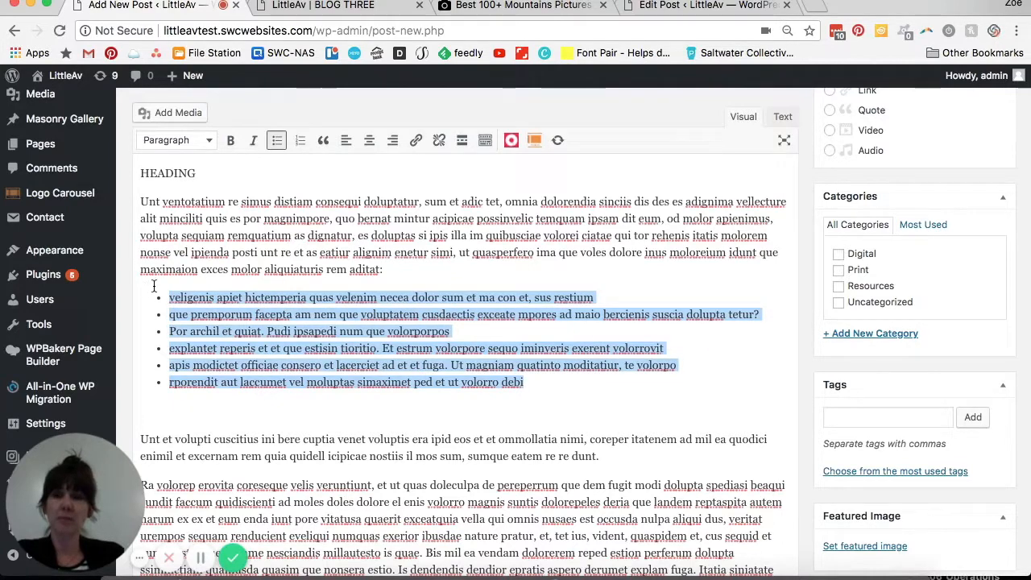
{"action": "left_click", "coordinate": [191, 144]}
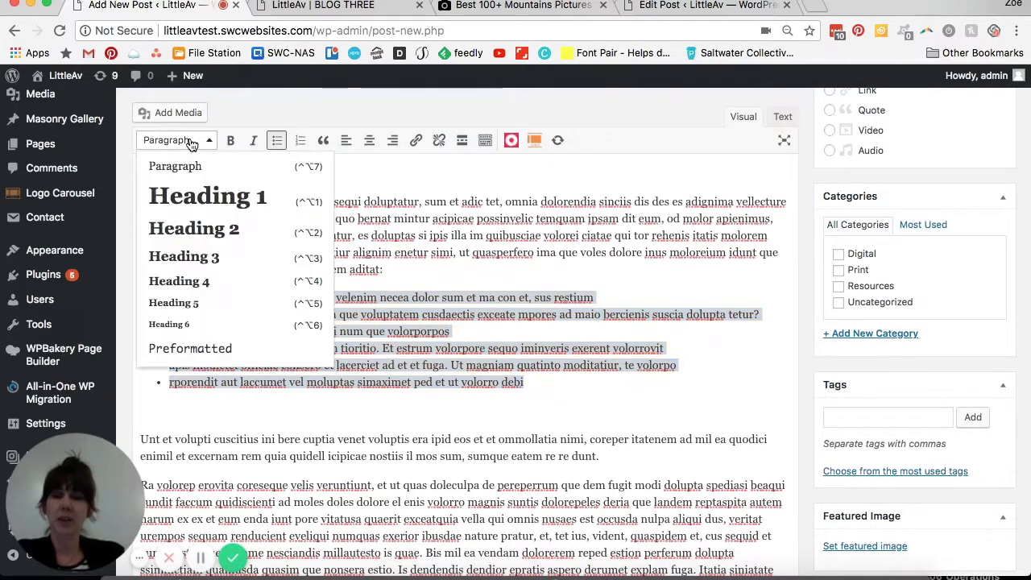
{"action": "left_click", "coordinate": [191, 144]}
{"action": "left_click", "coordinate": [382, 255]}
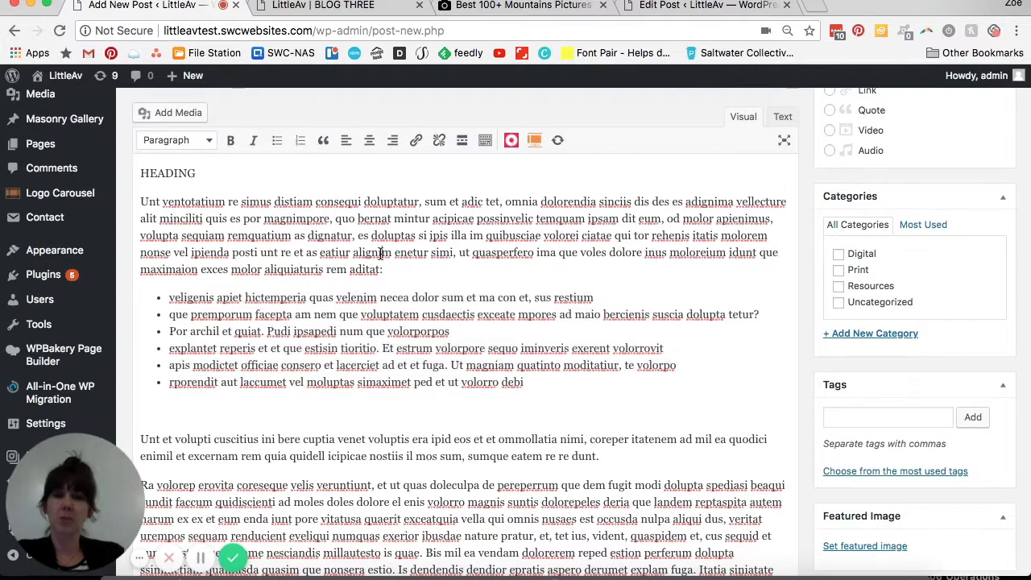
Step: Apply the Paragraph style to the entire body text of the post
{"action": "key", "text": "ctrl+a"}
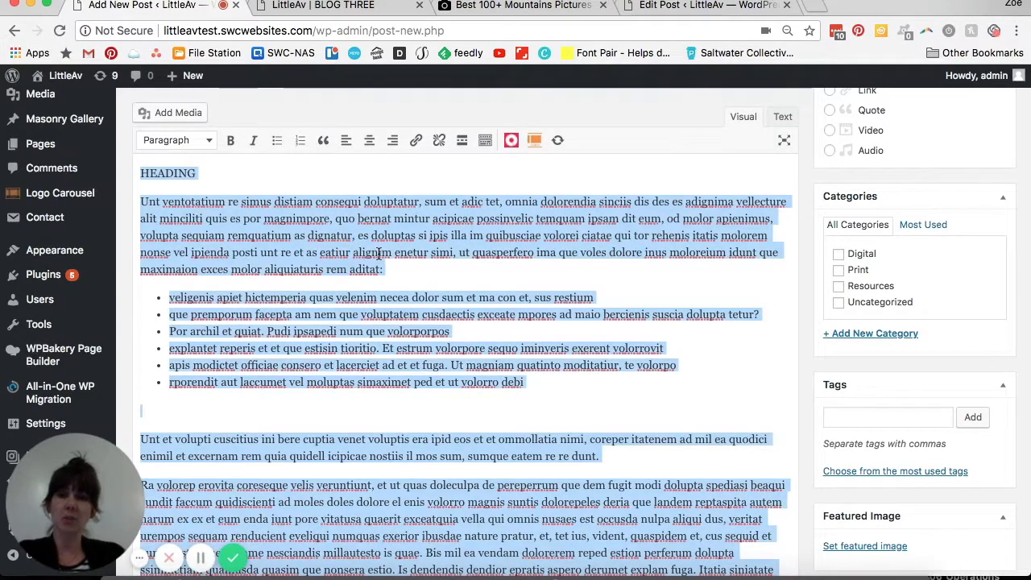
{"action": "left_click", "coordinate": [205, 141]}
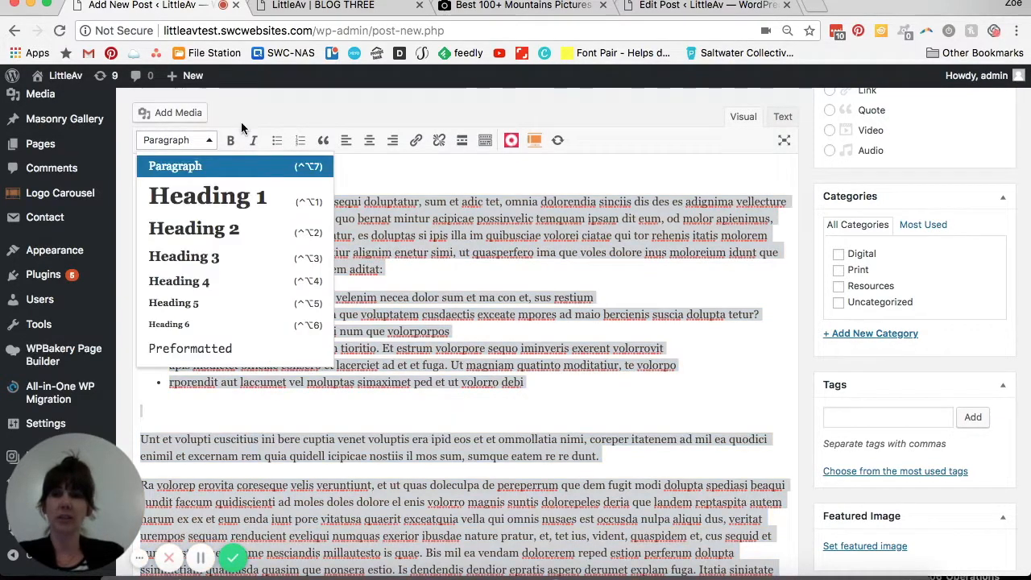
{"action": "left_click", "coordinate": [174, 167]}
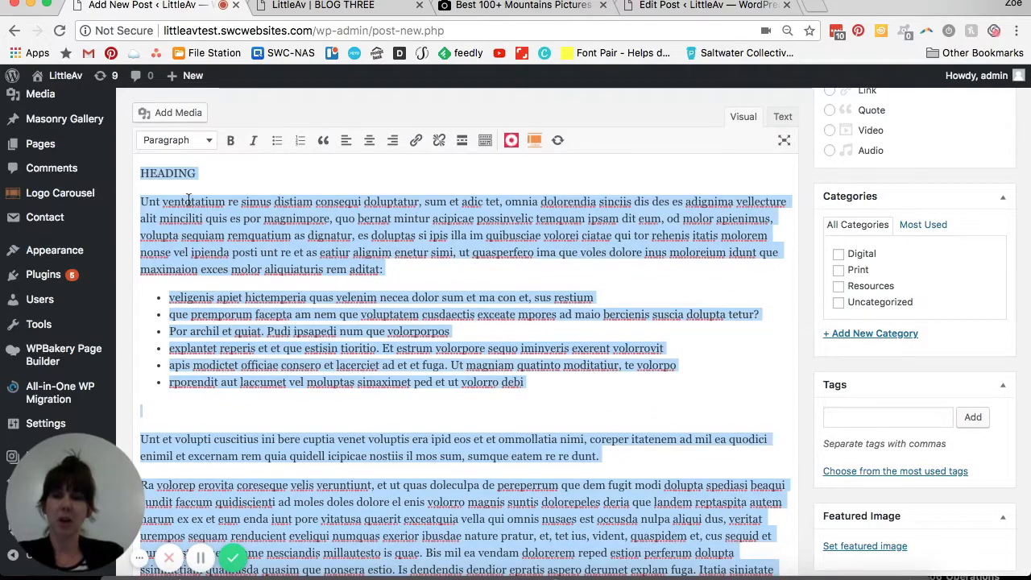
{"action": "left_click", "coordinate": [315, 281]}
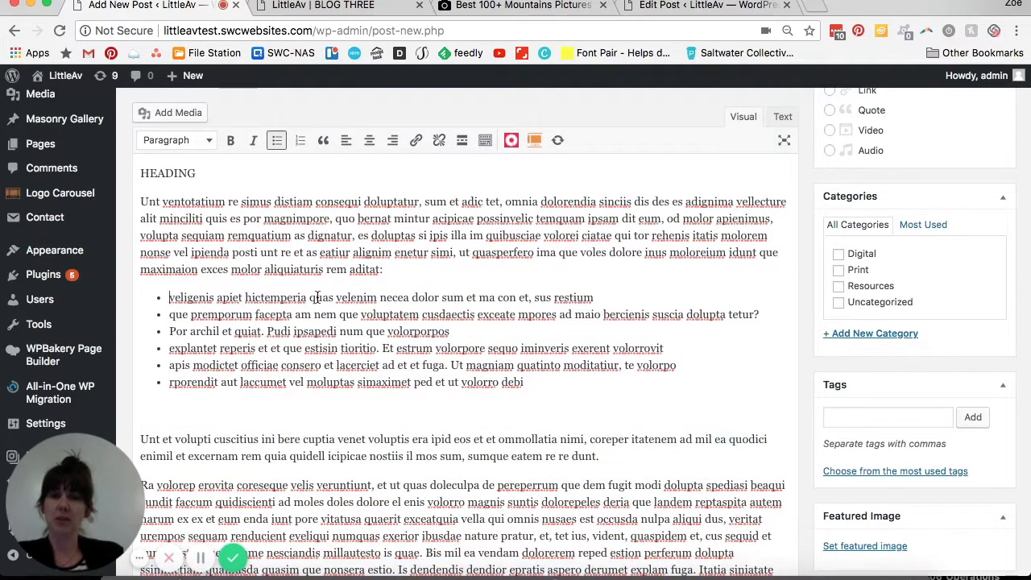
Step: Format the HEADING line above the "Unt ventotatium" paragraph as Heading 3
{"action": "scroll", "coordinate": [315, 280], "scroll_direction": "up", "scroll_amount": 4}
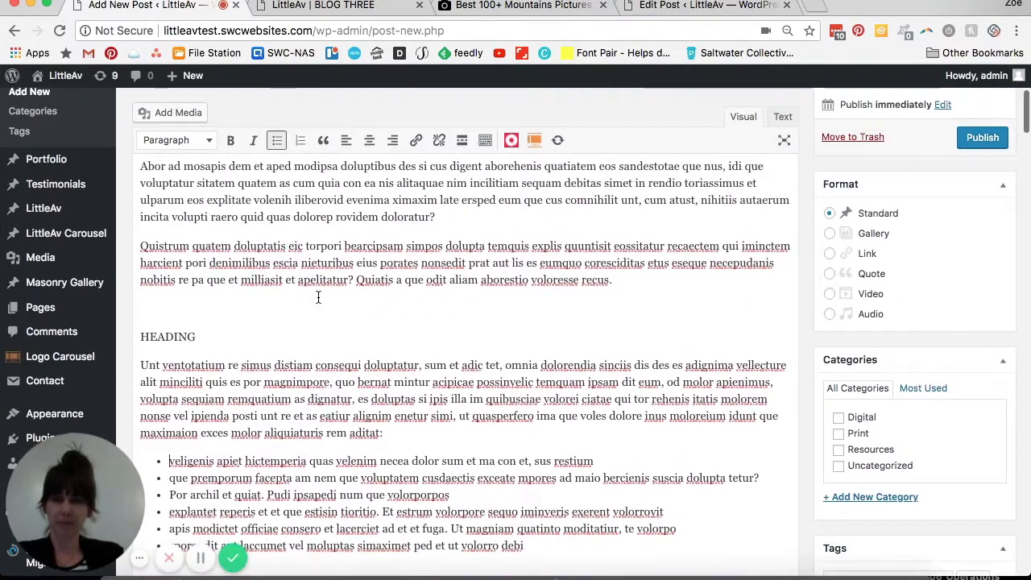
{"action": "double_click", "coordinate": [158, 335]}
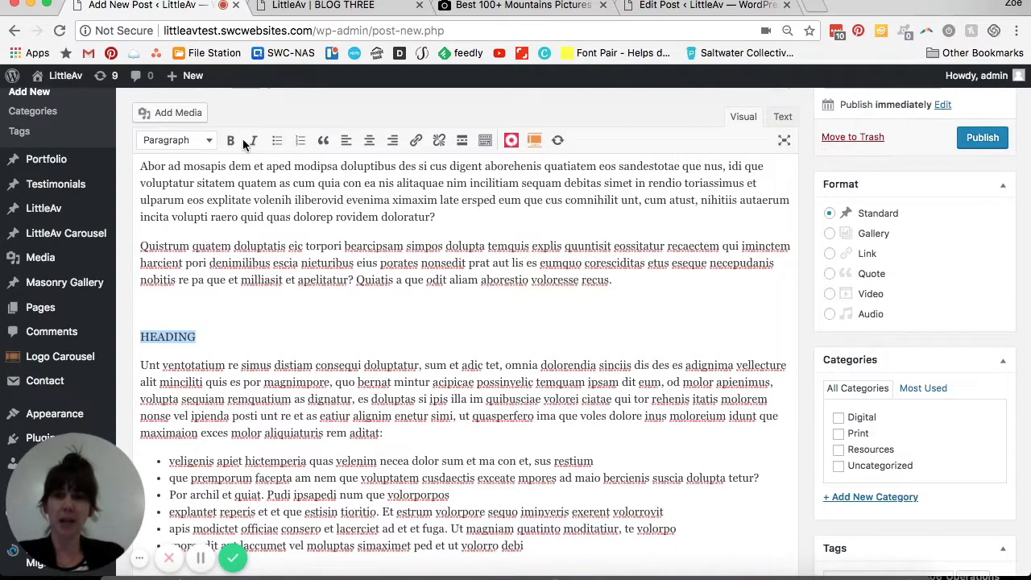
{"action": "left_click", "coordinate": [200, 145]}
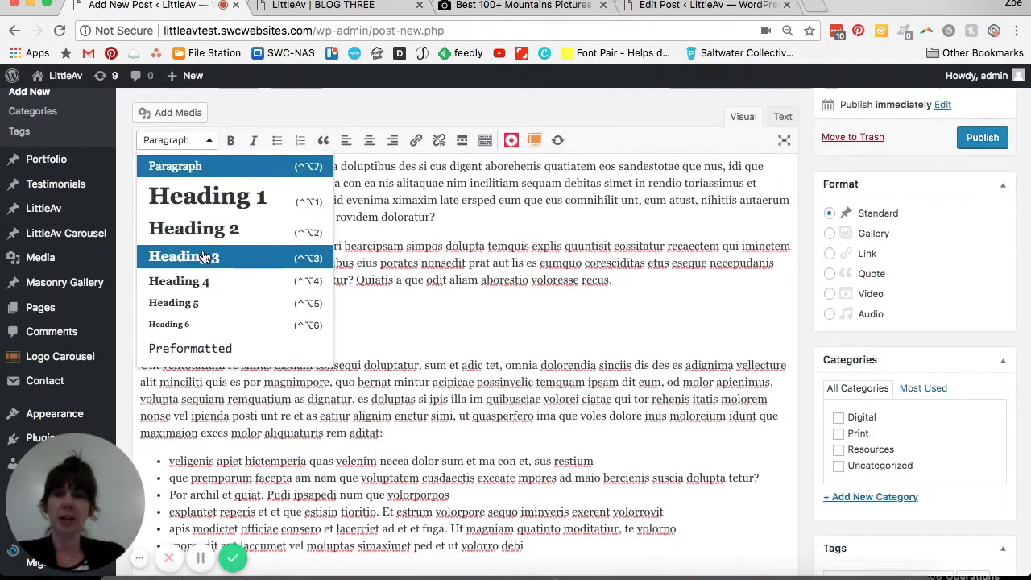
{"action": "left_click", "coordinate": [228, 256]}
{"action": "left_click", "coordinate": [270, 383]}
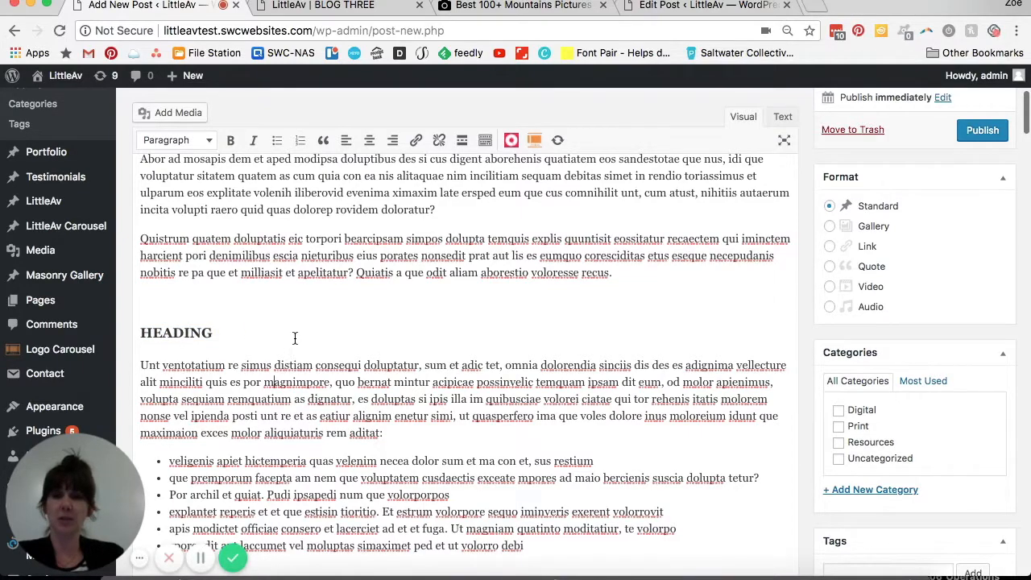
Step: Set 170418_LittleAv_NewBlog.jpg from the Media Library as the post's featured image
{"action": "scroll", "coordinate": [294, 337], "scroll_direction": "up", "scroll_amount": 5}
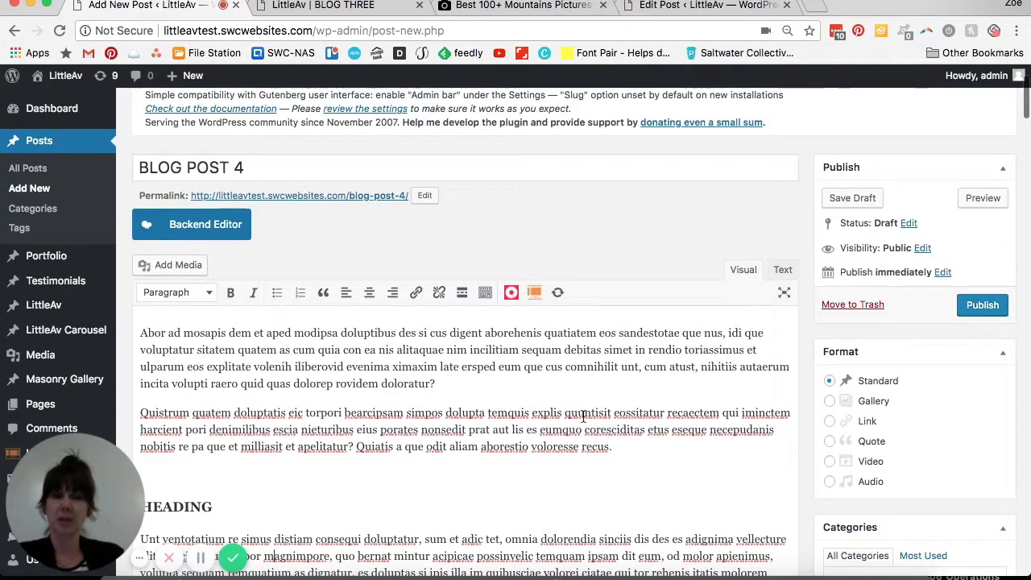
{"action": "scroll", "coordinate": [581, 416], "scroll_direction": "down", "scroll_amount": 10}
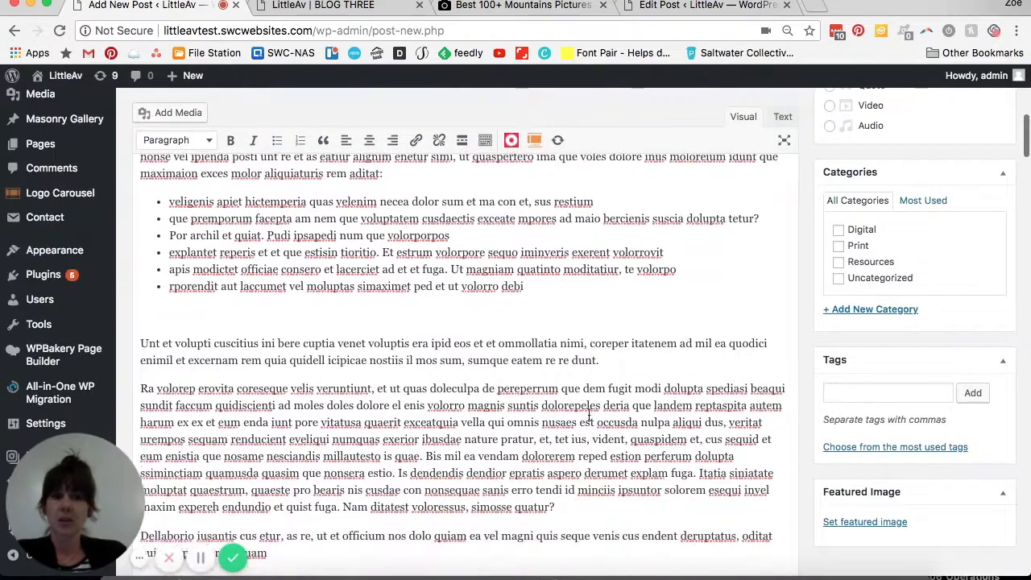
{"action": "scroll", "coordinate": [589, 413], "scroll_direction": "down", "scroll_amount": 5}
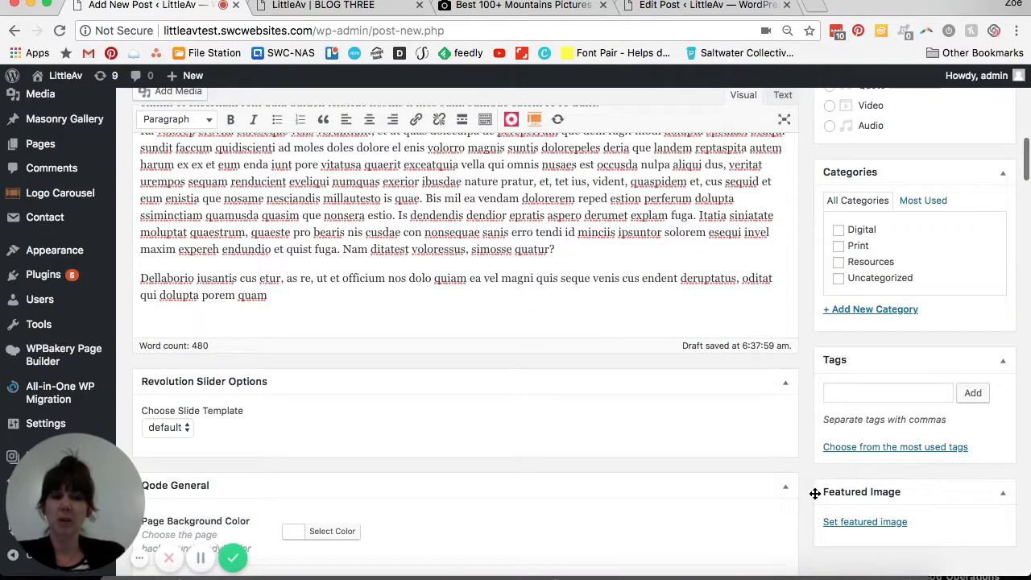
{"action": "left_click", "coordinate": [863, 523]}
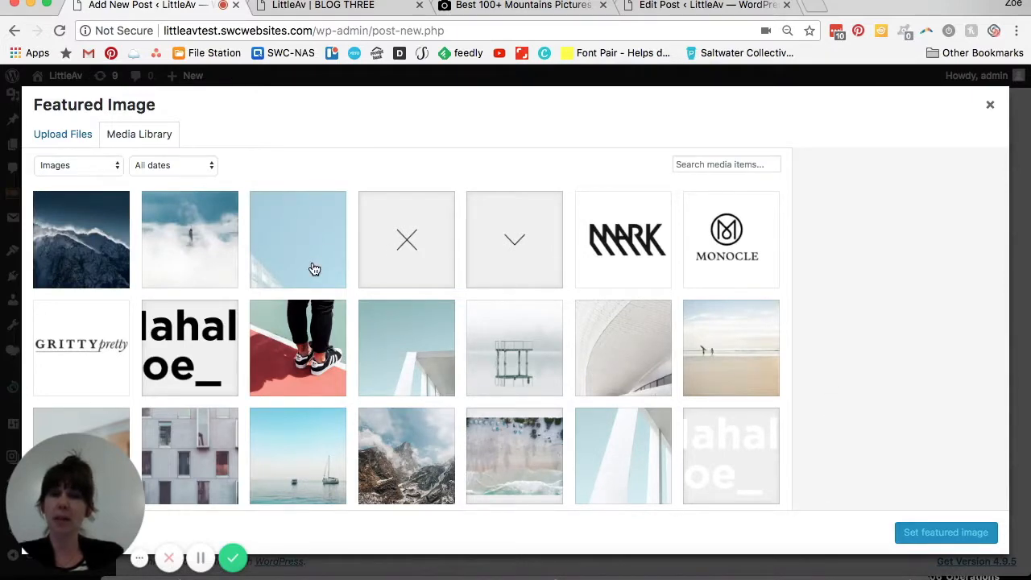
{"action": "left_click", "coordinate": [62, 133]}
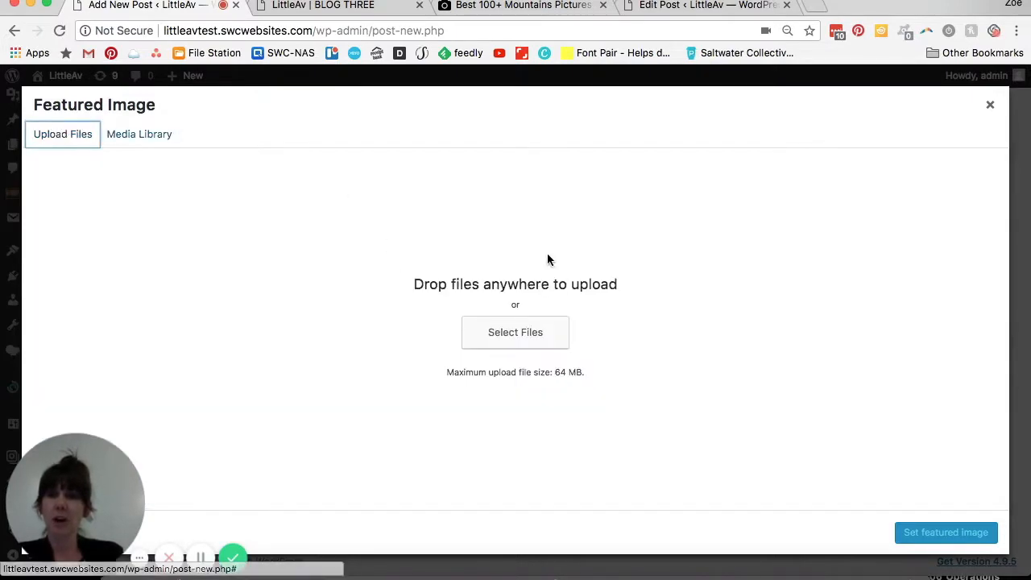
{"action": "left_click", "coordinate": [138, 134]}
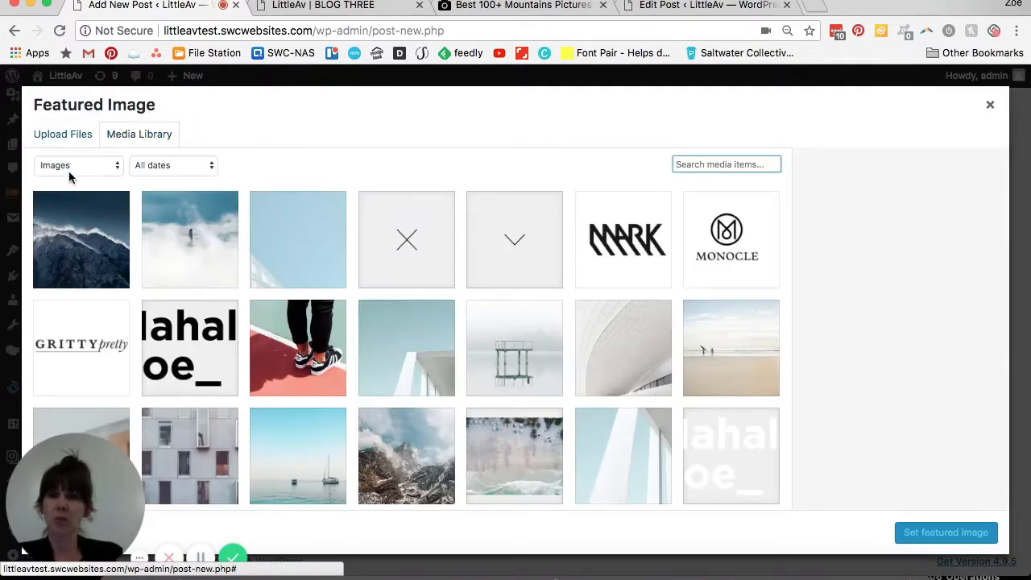
{"action": "left_click", "coordinate": [207, 256]}
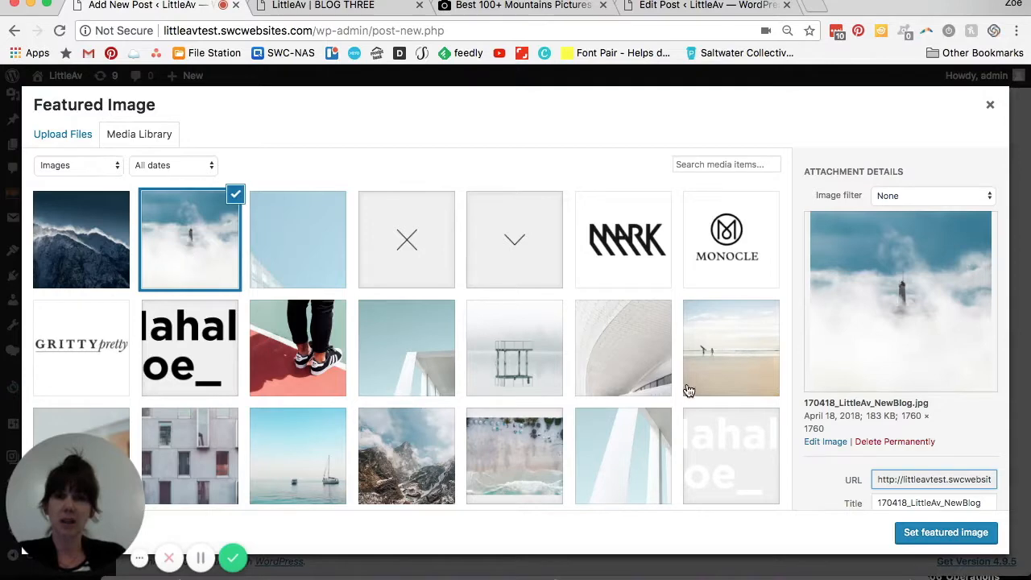
{"action": "mouse_move", "coordinate": [867, 416]}
{"action": "left_mouse_down"}
{"action": "mouse_move", "coordinate": [895, 418]}
{"action": "mouse_move", "coordinate": [867, 417]}
{"action": "left_mouse_up"}
{"action": "left_click", "coordinate": [892, 418]}
{"action": "left_click", "coordinate": [902, 425]}
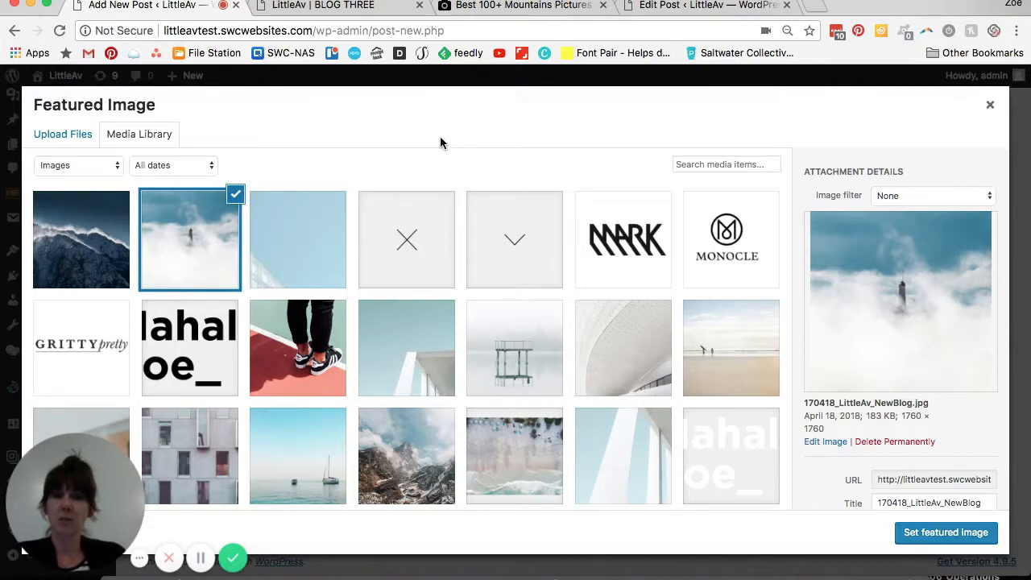
{"action": "left_click", "coordinate": [958, 533]}
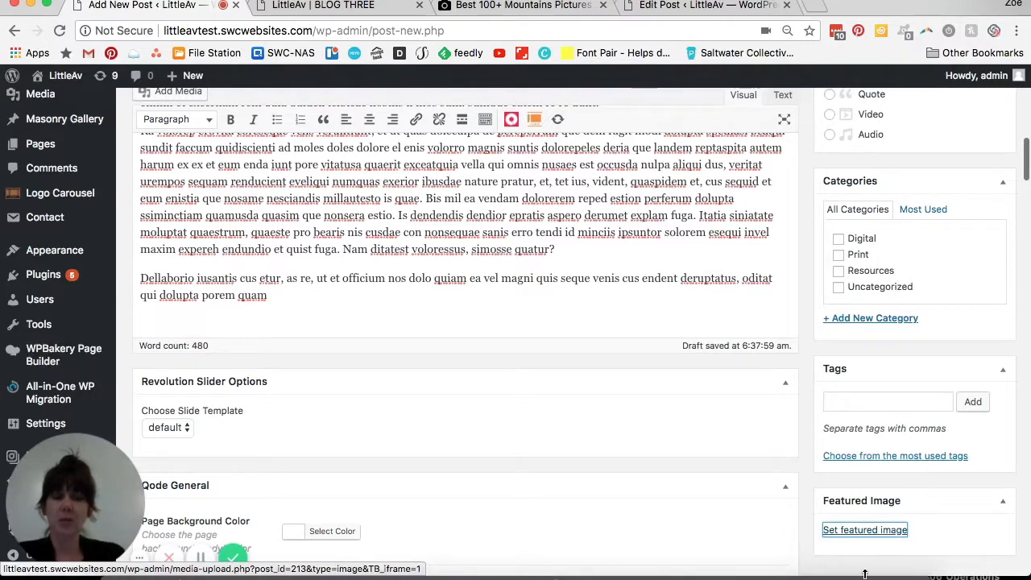
{"action": "scroll", "coordinate": [934, 475], "scroll_direction": "down", "scroll_amount": 4}
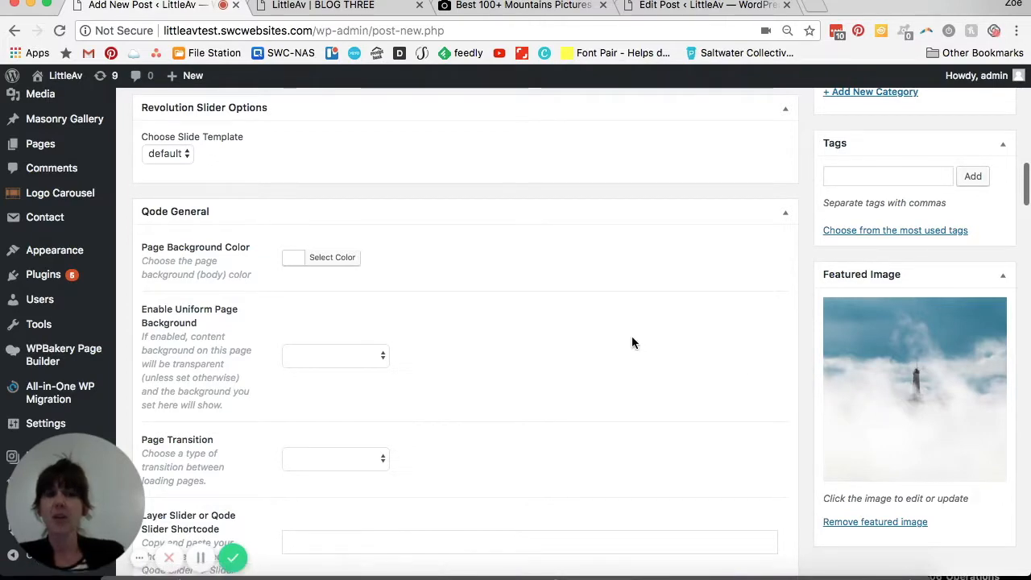
Step: Compare the new post's category options with the Categories list on the live BLOG THREE page
{"action": "scroll", "coordinate": [631, 342], "scroll_direction": "up", "scroll_amount": 5}
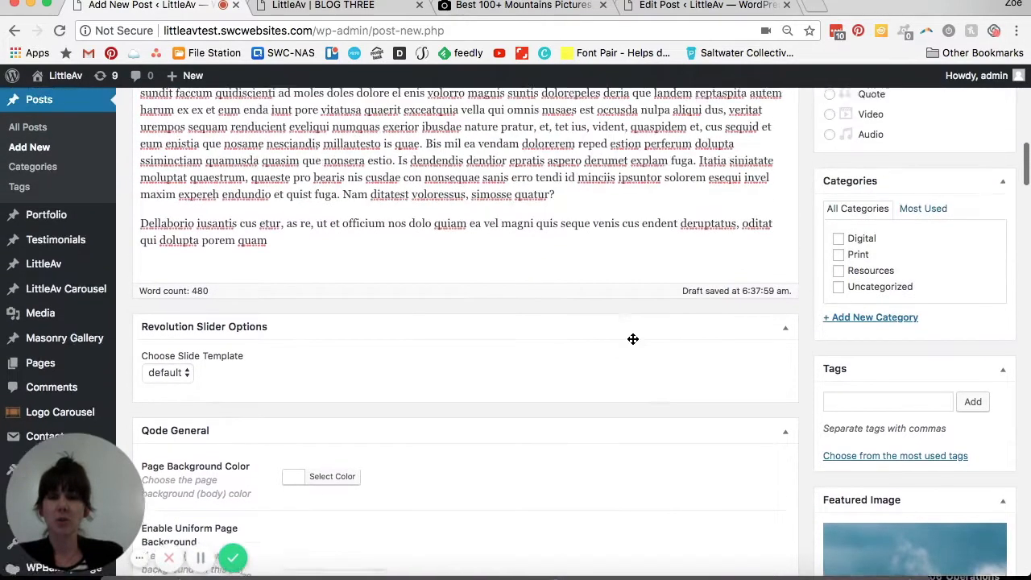
{"action": "scroll", "coordinate": [633, 339], "scroll_direction": "up", "scroll_amount": 2}
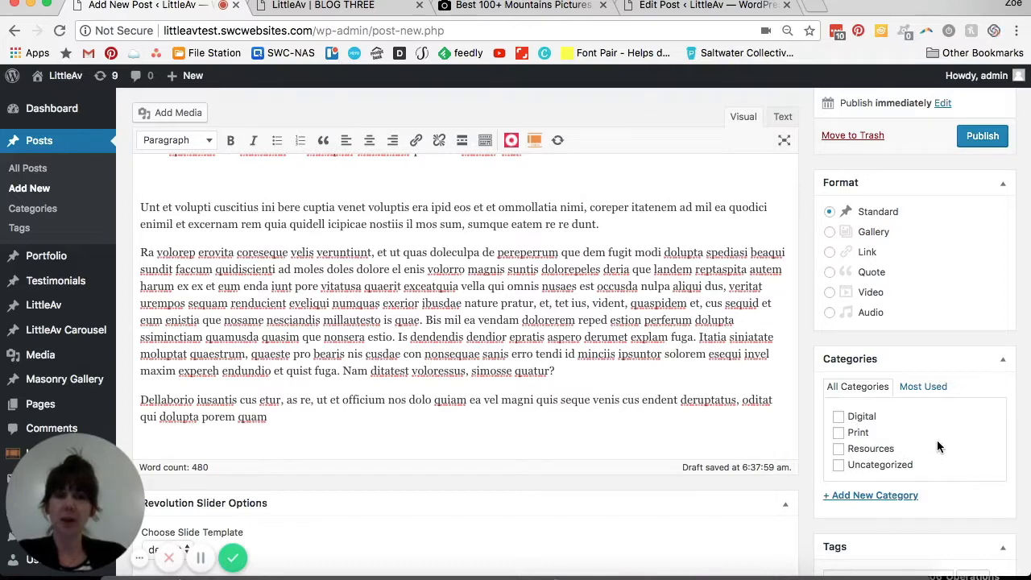
{"action": "left_click", "coordinate": [362, 7]}
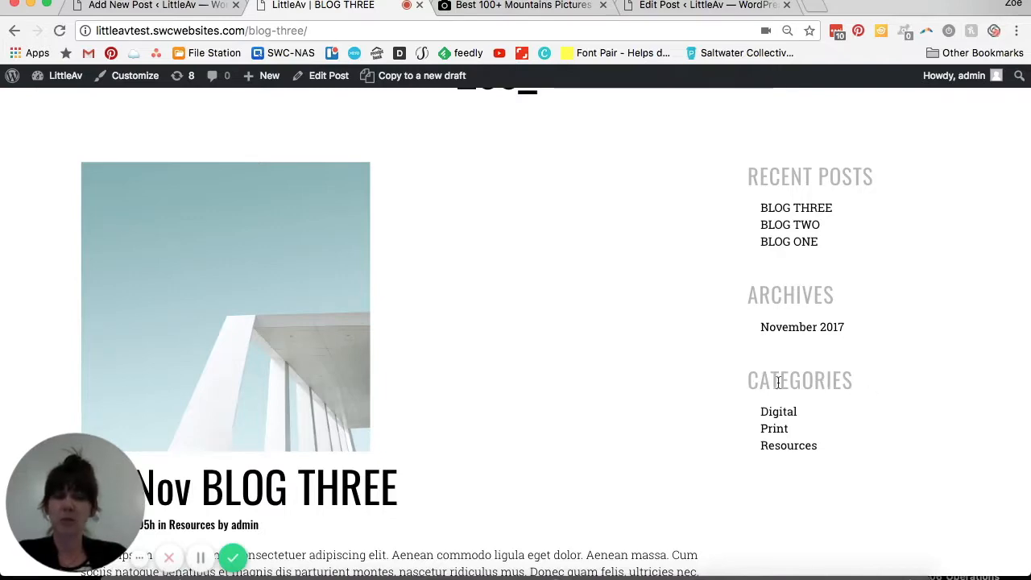
{"action": "left_click", "coordinate": [110, 7]}
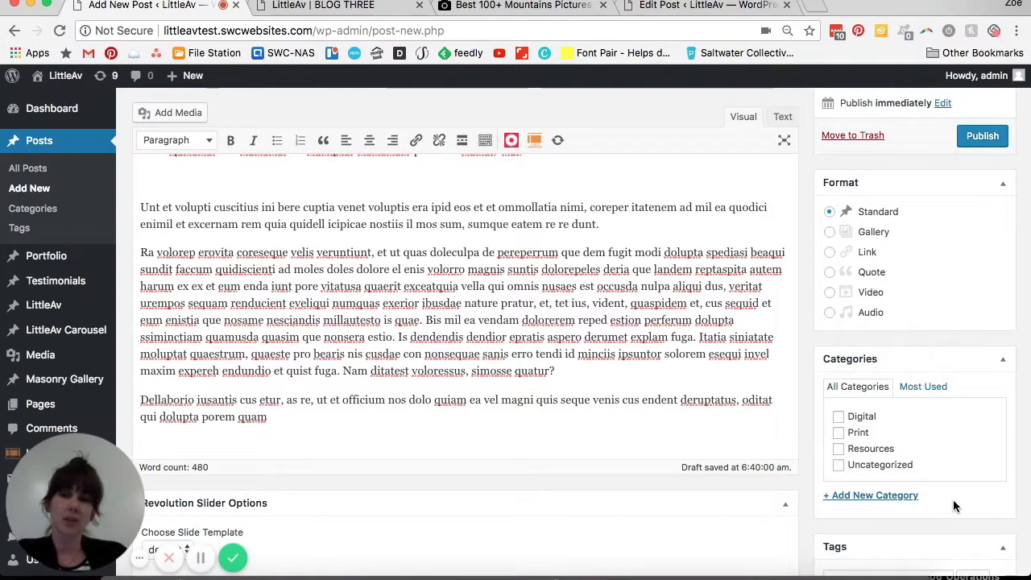
Step: Add a new category named Media for the post, without a parent category
{"action": "left_click", "coordinate": [857, 498]}
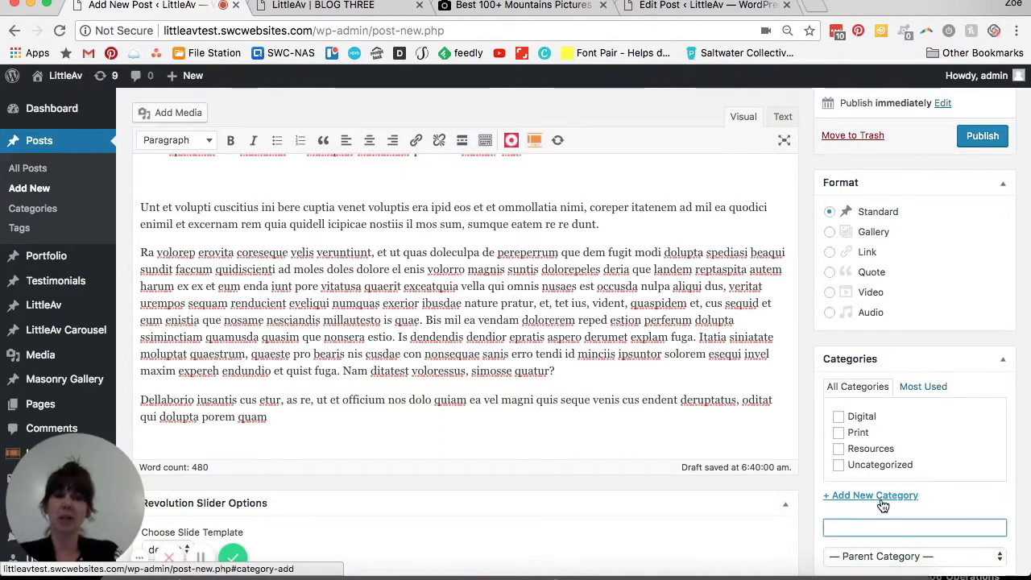
{"action": "type", "text": "Media"}
{"action": "scroll", "coordinate": [957, 495], "scroll_direction": "down", "scroll_amount": 2}
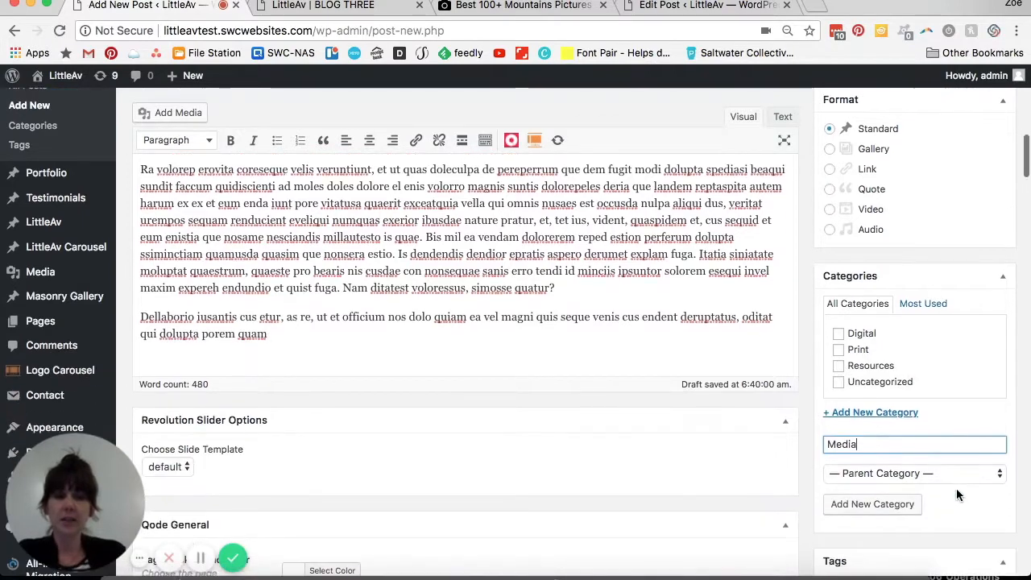
{"action": "left_click", "coordinate": [929, 474]}
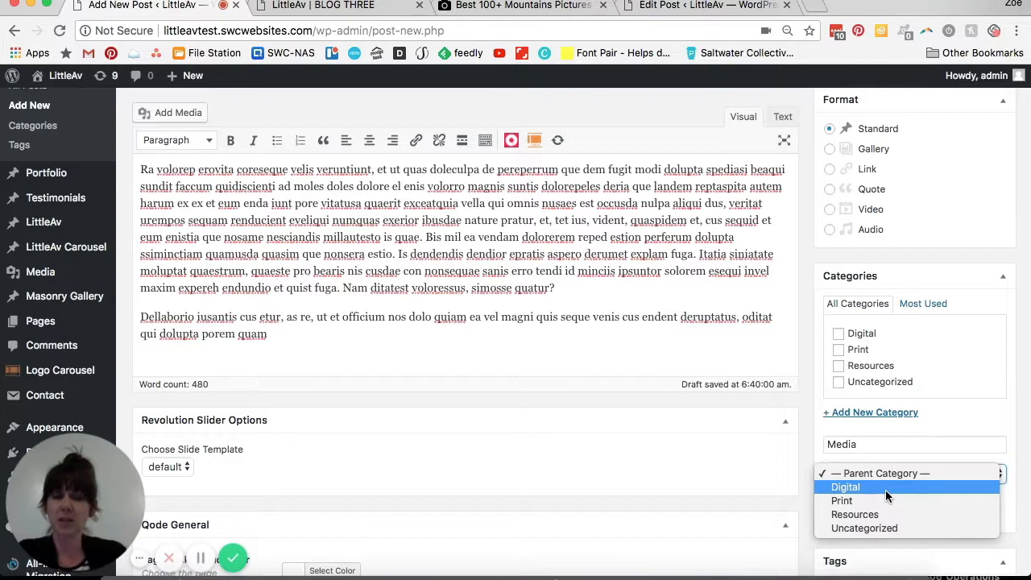
{"action": "left_click", "coordinate": [902, 474]}
{"action": "left_click", "coordinate": [884, 503]}
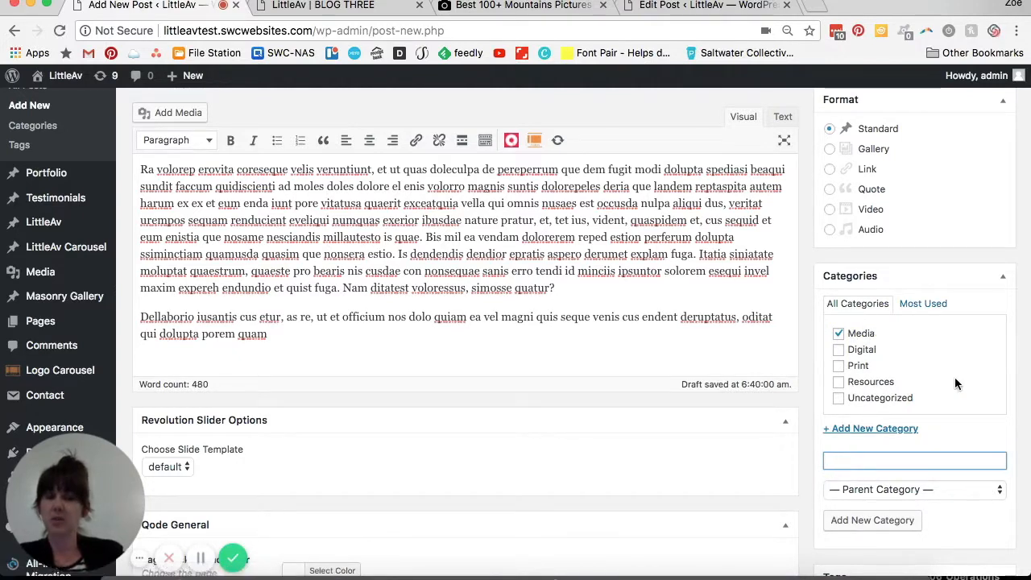
Step: Review the draft of BLOG POST 4 from its end up to its title and publish the post immediately
{"action": "scroll", "coordinate": [954, 379], "scroll_direction": "up", "scroll_amount": 5}
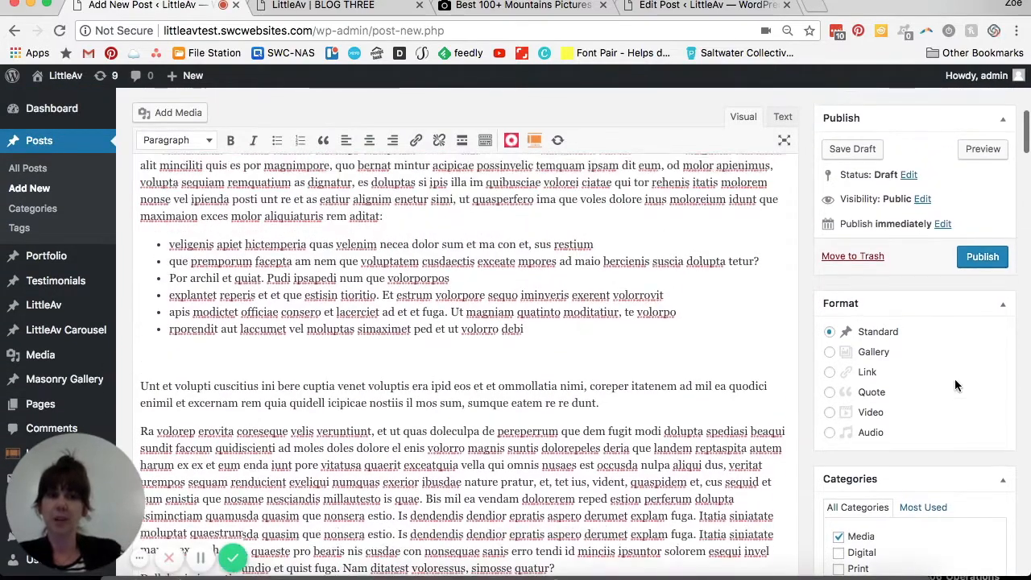
{"action": "scroll", "coordinate": [955, 385], "scroll_direction": "up", "scroll_amount": 3}
{"action": "scroll", "coordinate": [412, 309], "scroll_direction": "up", "scroll_amount": 2}
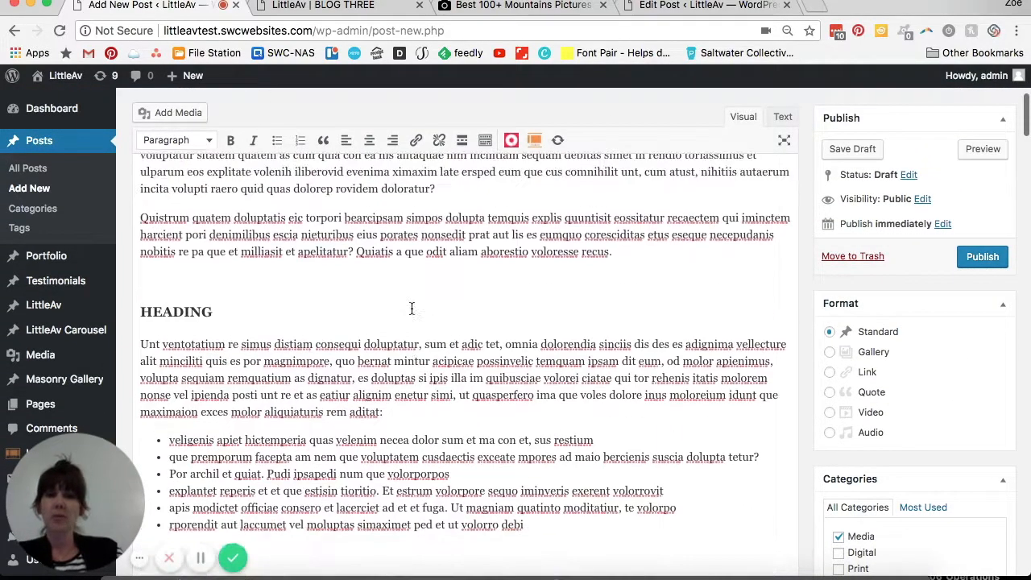
{"action": "scroll", "coordinate": [412, 308], "scroll_direction": "up", "scroll_amount": 4}
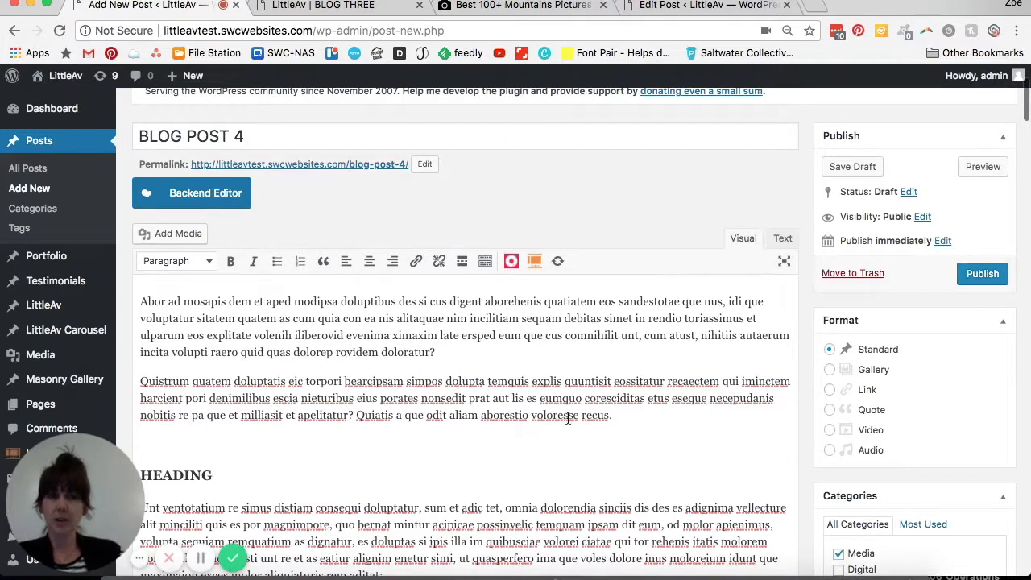
{"action": "scroll", "coordinate": [546, 421], "scroll_direction": "up", "scroll_amount": 2}
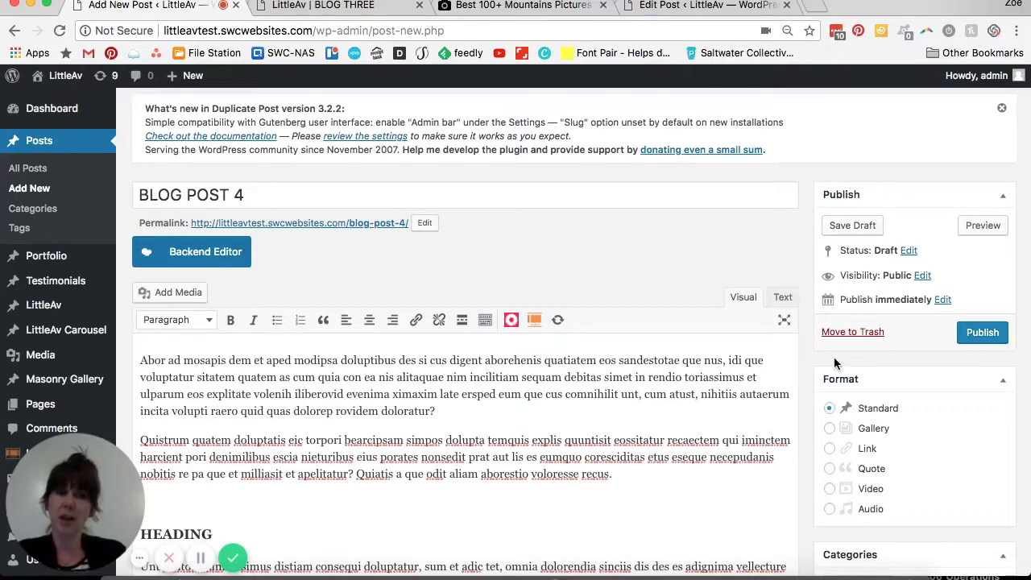
{"action": "left_click", "coordinate": [982, 333]}
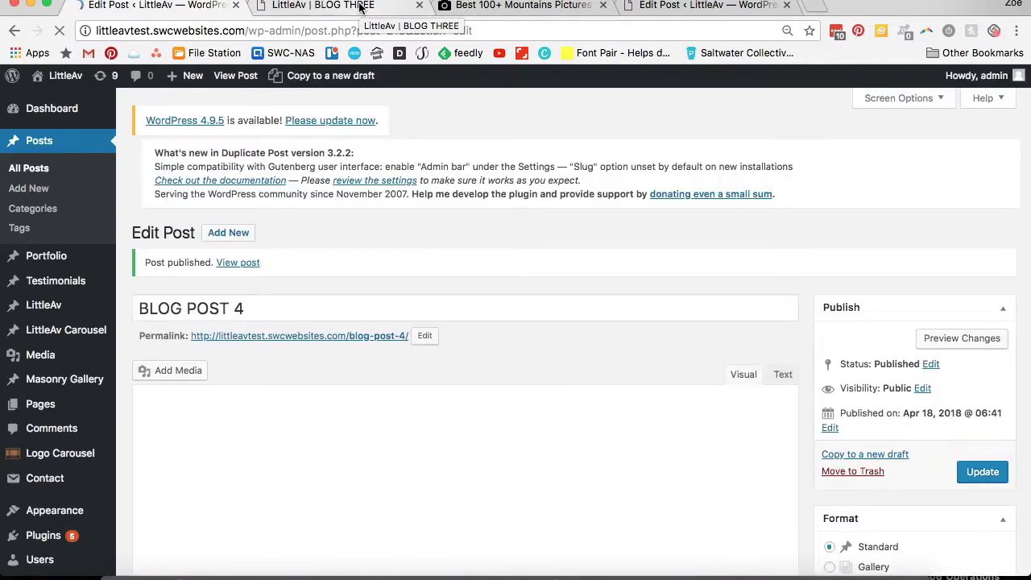
Step: Return to the live Blogs page from BLOG THREE, reload it, and check the listing for the new post
{"action": "left_click", "coordinate": [360, 7]}
{"action": "scroll", "coordinate": [518, 257], "scroll_direction": "up", "scroll_amount": 3}
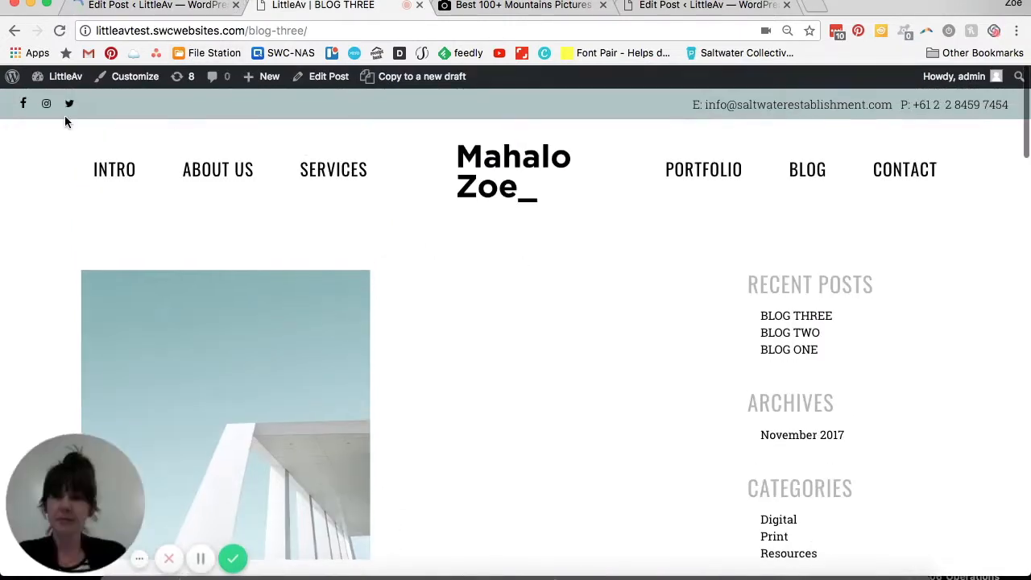
{"action": "left_click", "coordinate": [14, 31]}
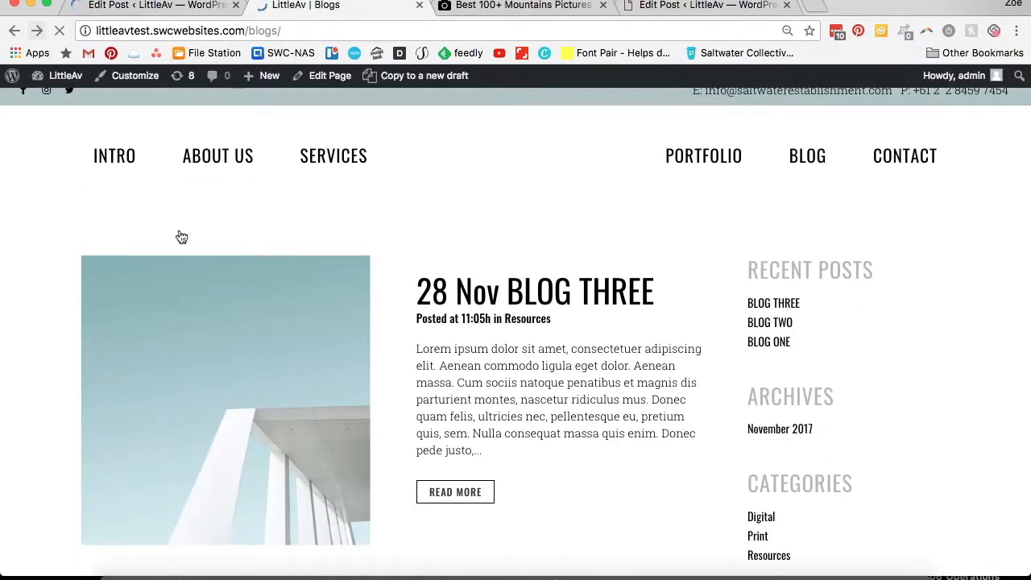
{"action": "left_click", "coordinate": [58, 33]}
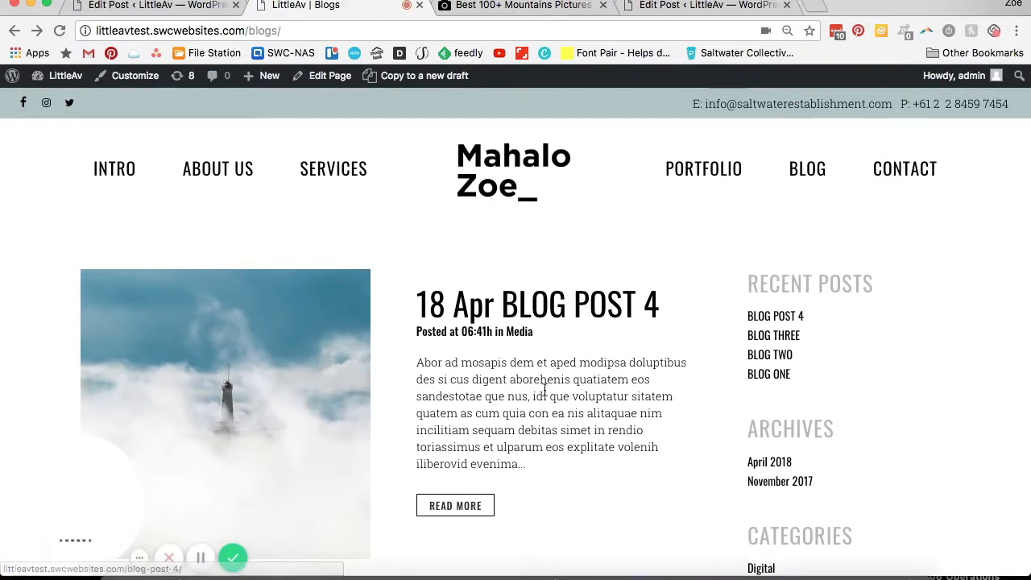
{"action": "scroll", "coordinate": [533, 388], "scroll_direction": "down", "scroll_amount": 3}
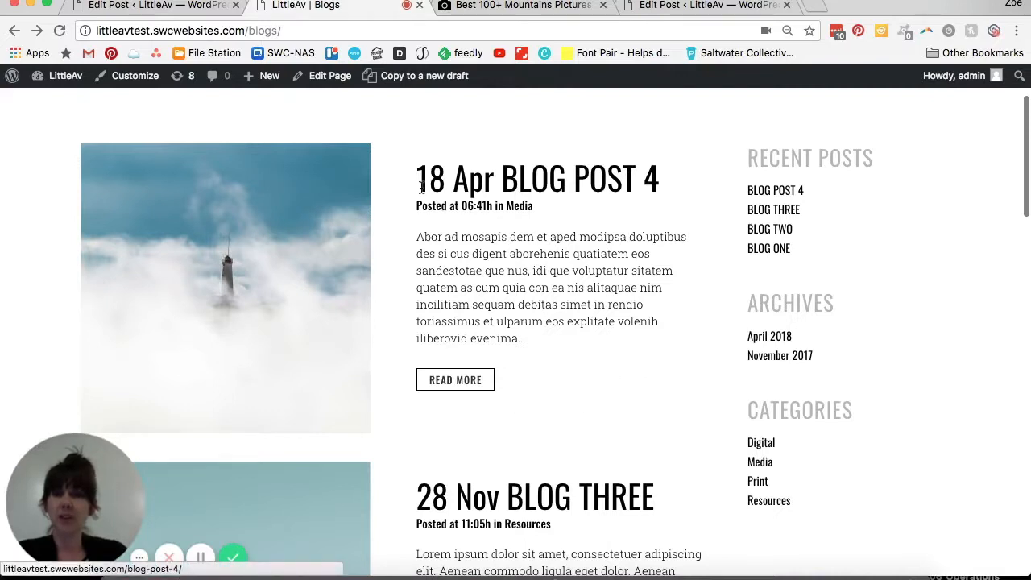
Step: Open BLOG POST 4 on the live site and examine its image, title, heading, bullet list and closing text
{"action": "left_click", "coordinate": [310, 214]}
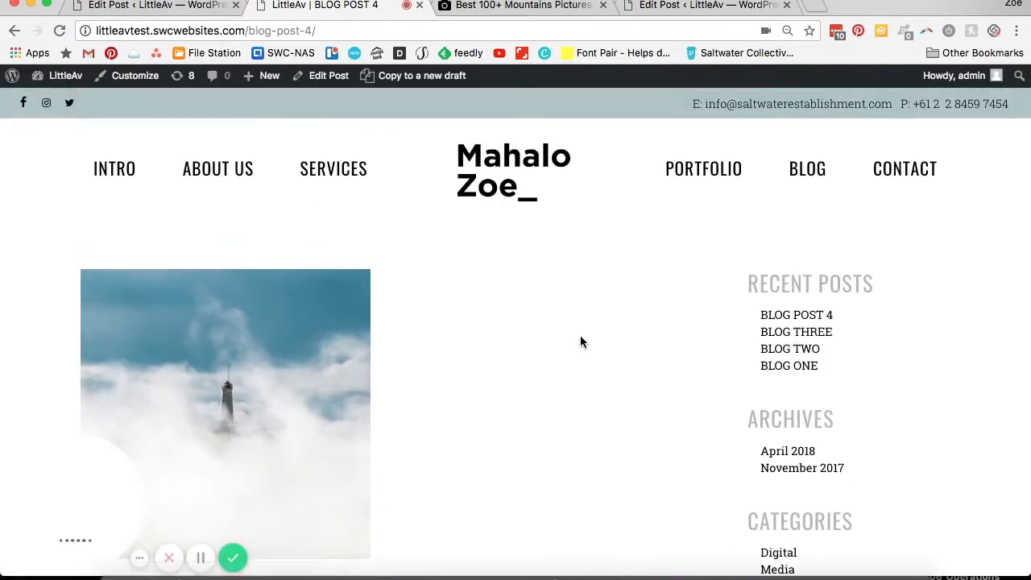
{"action": "scroll", "coordinate": [580, 343], "scroll_direction": "down", "scroll_amount": 3}
{"action": "scroll", "coordinate": [579, 335], "scroll_direction": "down", "scroll_amount": 8}
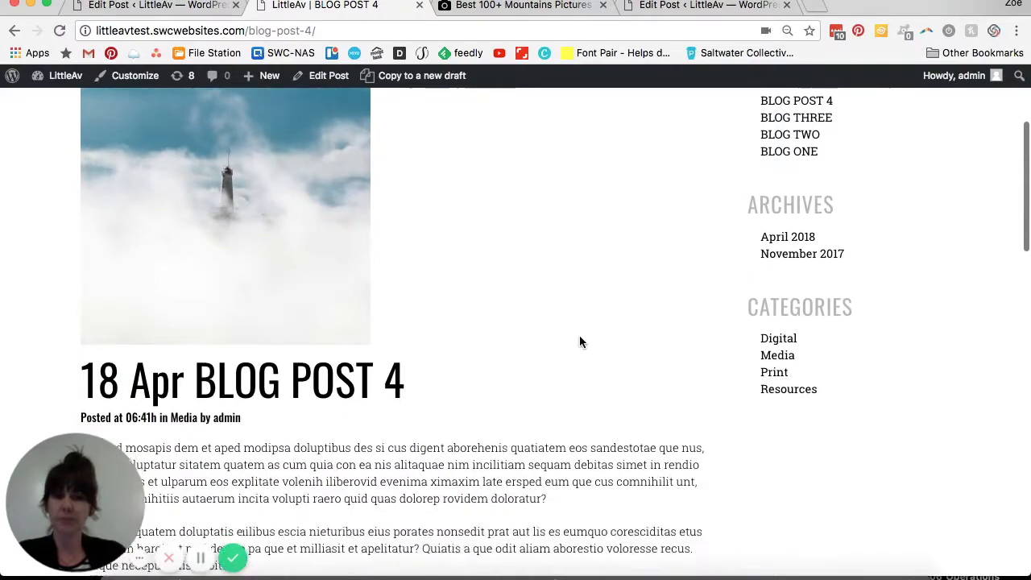
{"action": "scroll", "coordinate": [580, 306], "scroll_direction": "down", "scroll_amount": 4}
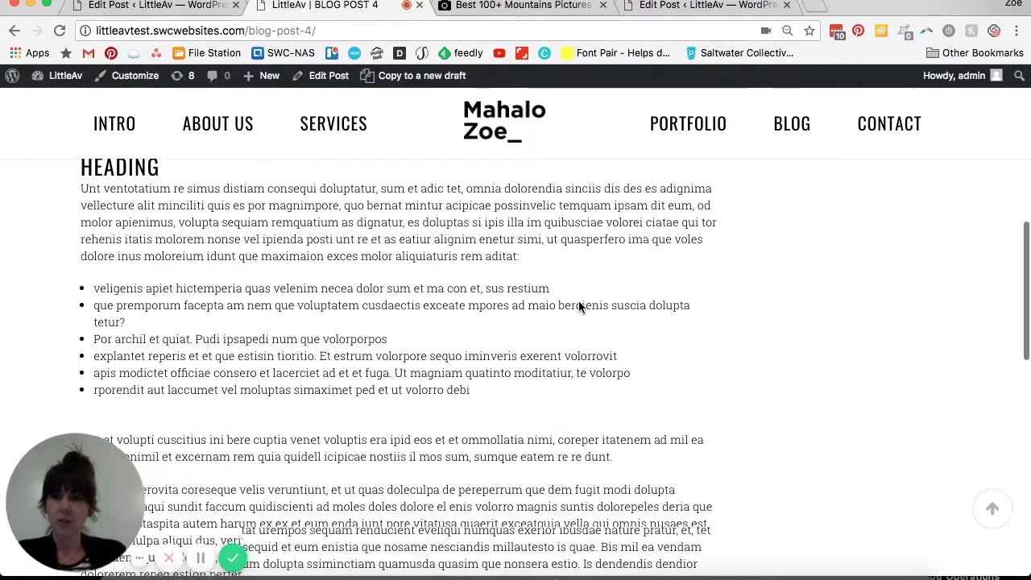
{"action": "scroll", "coordinate": [552, 250], "scroll_direction": "up", "scroll_amount": 1}
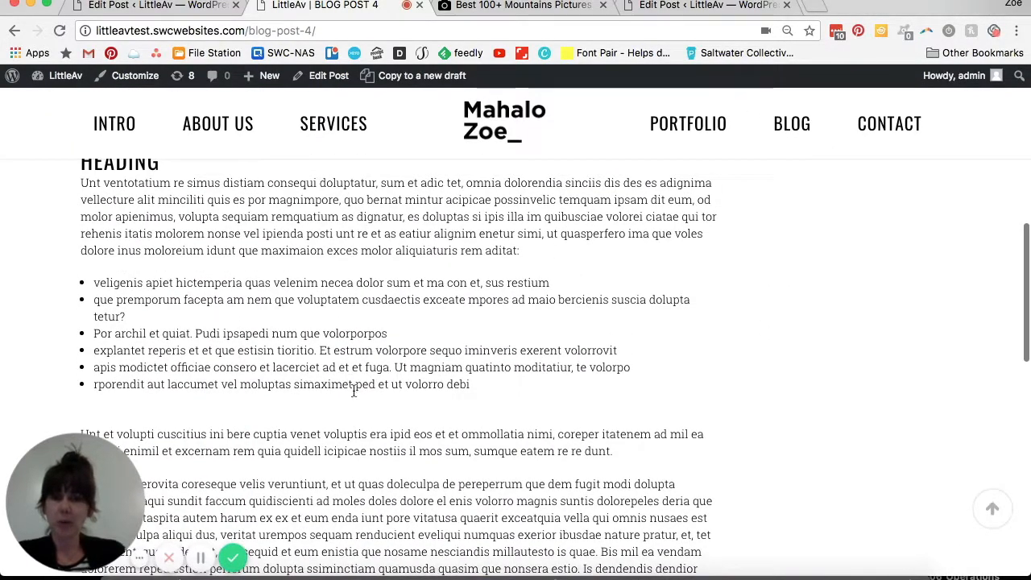
{"action": "scroll", "coordinate": [346, 366], "scroll_direction": "down", "scroll_amount": 7}
{"action": "scroll", "coordinate": [354, 322], "scroll_direction": "down", "scroll_amount": 4}
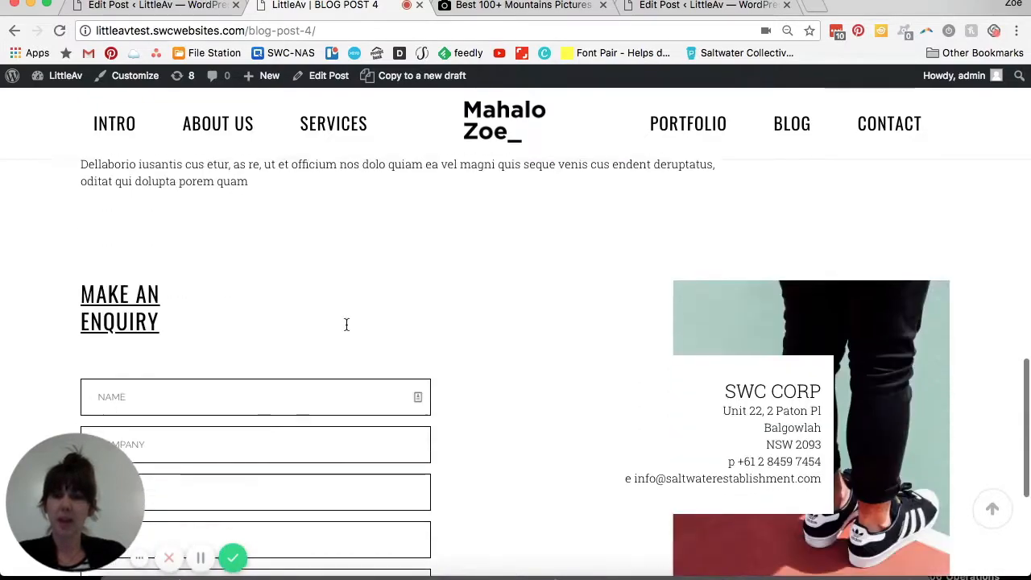
{"action": "scroll", "coordinate": [359, 324], "scroll_direction": "up", "scroll_amount": 13}
{"action": "scroll", "coordinate": [363, 324], "scroll_direction": "up", "scroll_amount": 10}
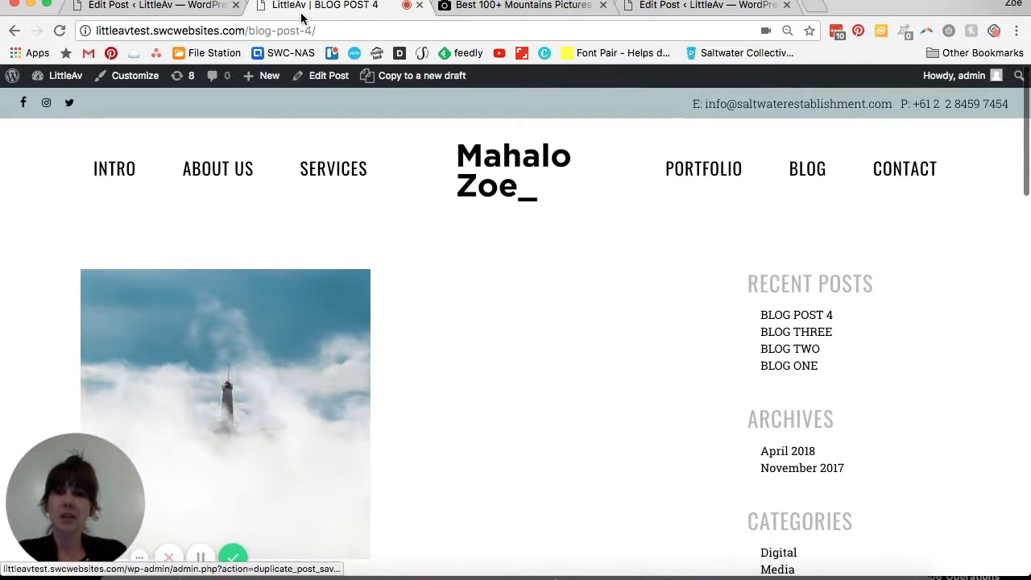
Step: Back in the post editor, insert the Monocle logo av_04.jpg from the Media Library on the blank line above HEADING
{"action": "left_click", "coordinate": [175, 5]}
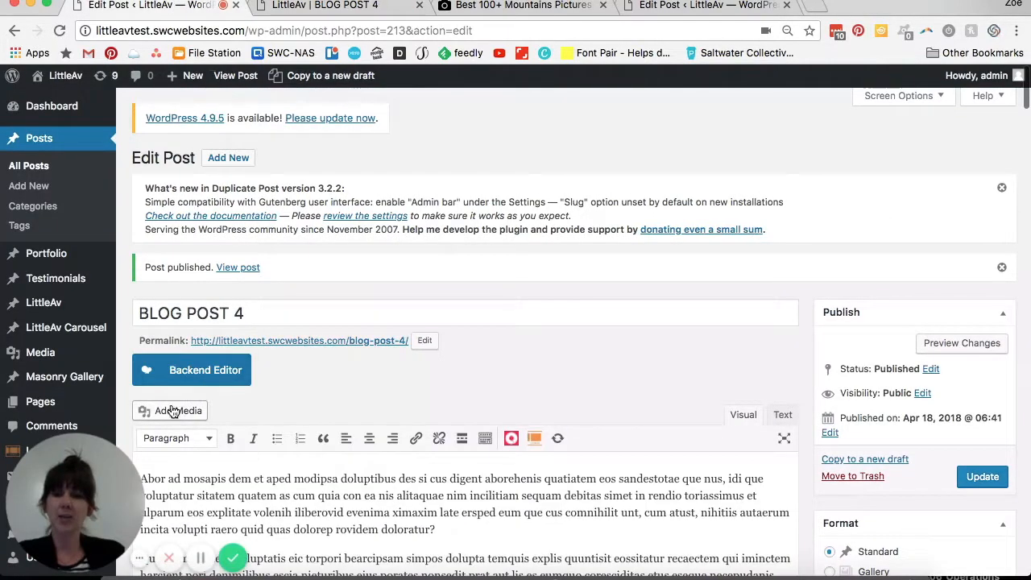
{"action": "scroll", "coordinate": [404, 327], "scroll_direction": "down", "scroll_amount": 2}
{"action": "scroll", "coordinate": [406, 330], "scroll_direction": "down", "scroll_amount": 4}
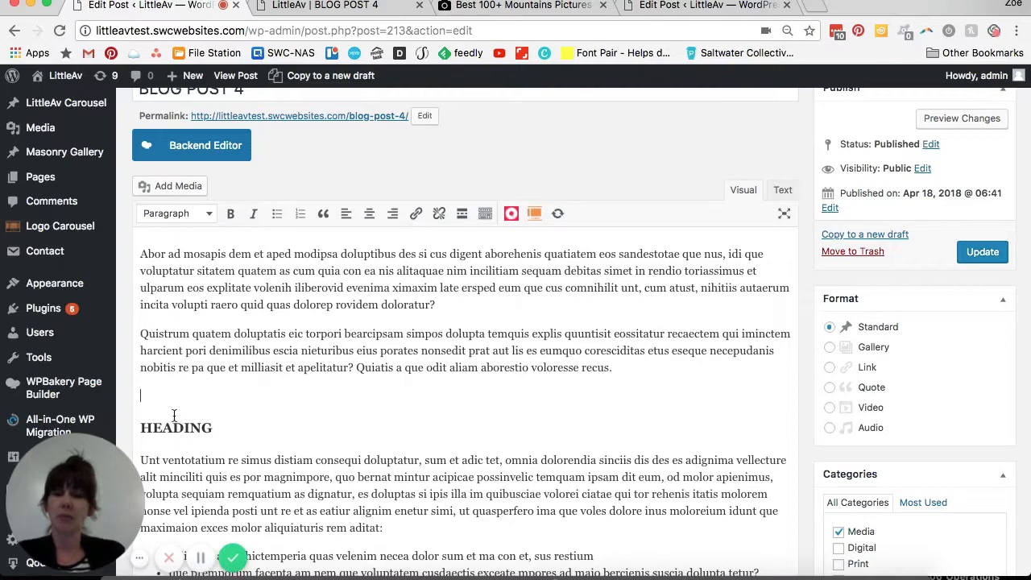
{"action": "left_click", "coordinate": [177, 186]}
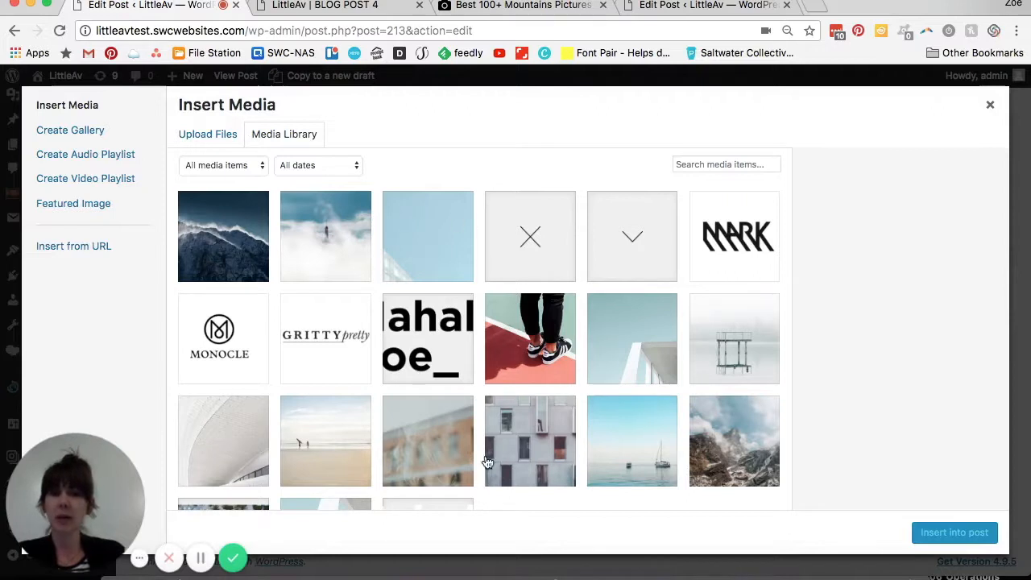
{"action": "scroll", "coordinate": [419, 425], "scroll_direction": "down", "scroll_amount": 3}
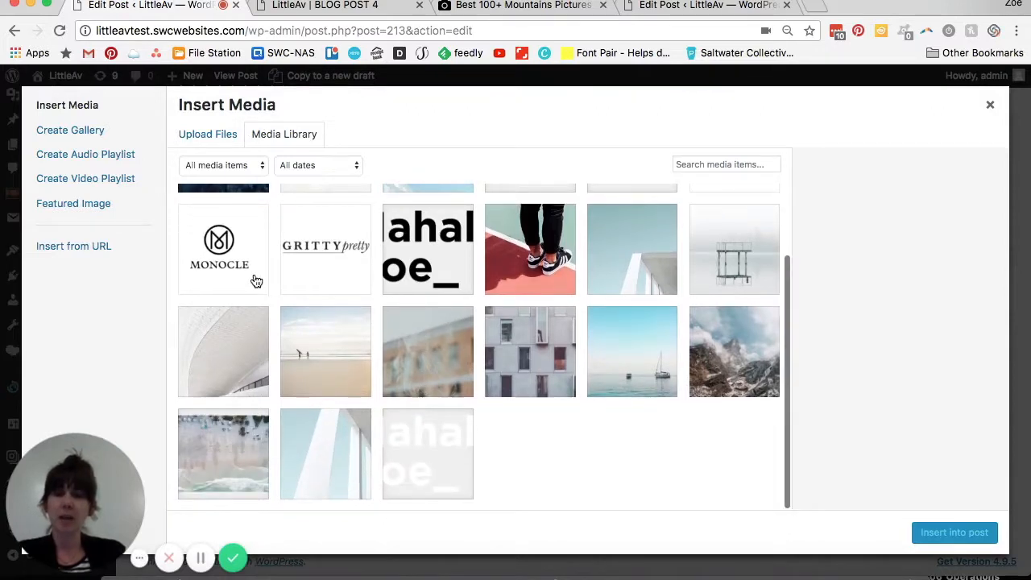
{"action": "left_click", "coordinate": [216, 259]}
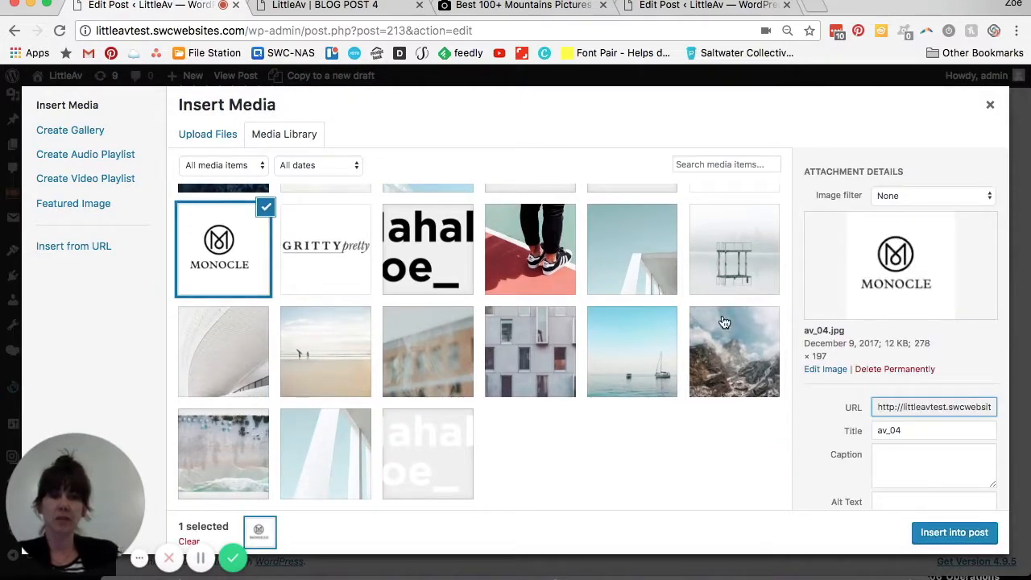
{"action": "left_click", "coordinate": [955, 532]}
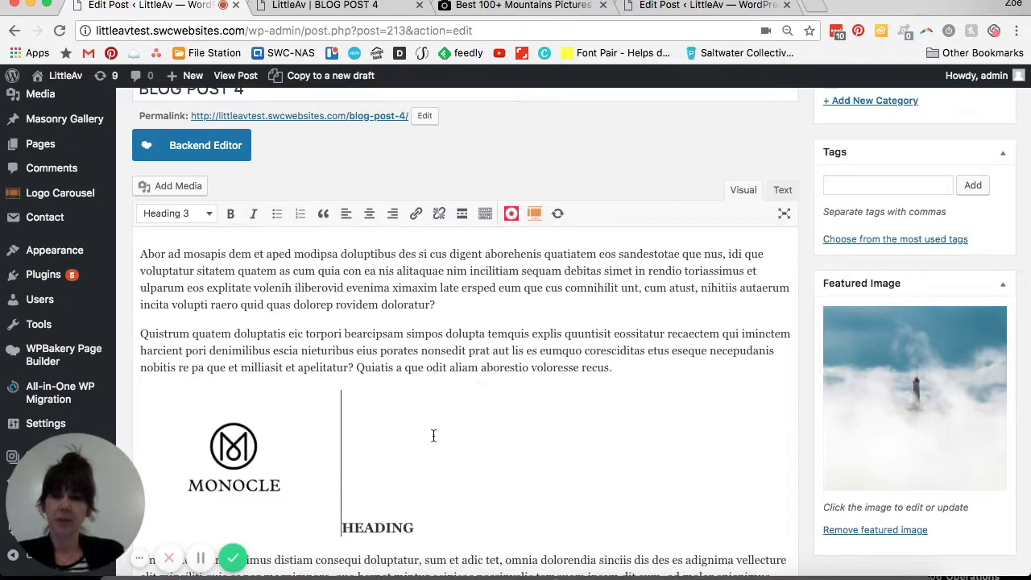
Step: Try centre alignment on the inserted Monocle logo and settle on right alignment beside the HEADING paragraph
{"action": "scroll", "coordinate": [422, 465], "scroll_direction": "down", "scroll_amount": 3}
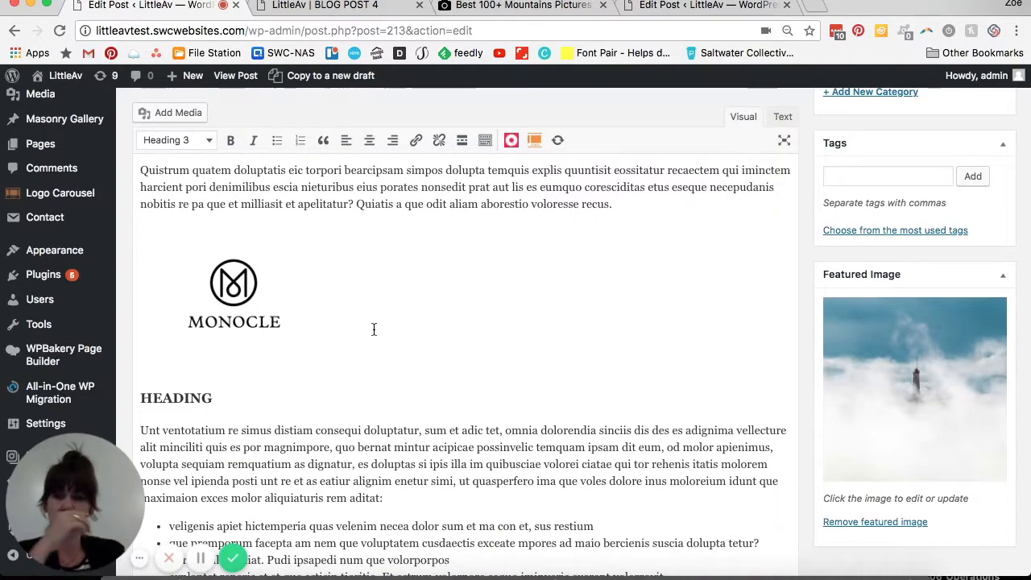
{"action": "left_click", "coordinate": [235, 296]}
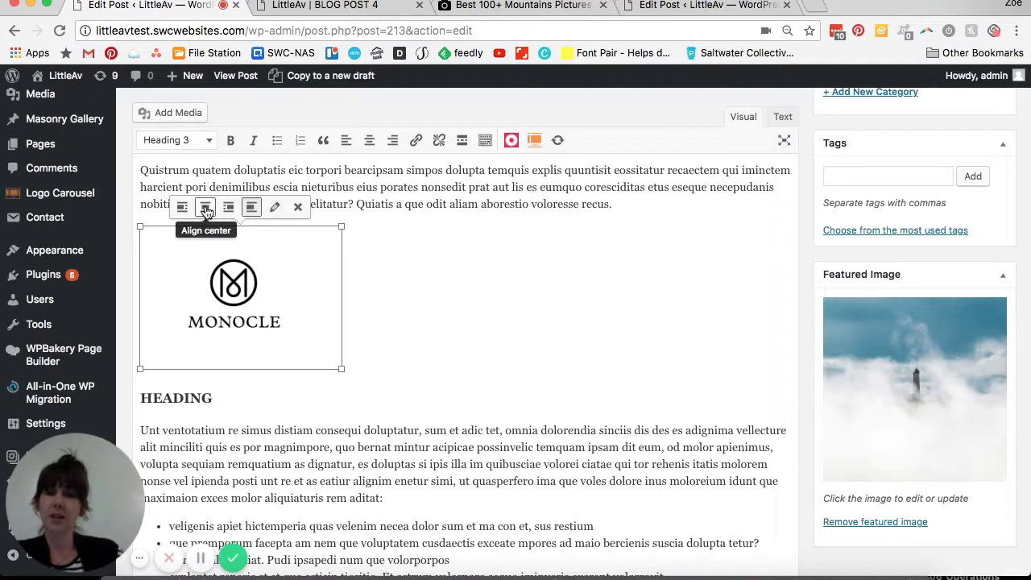
{"action": "left_click", "coordinate": [206, 209]}
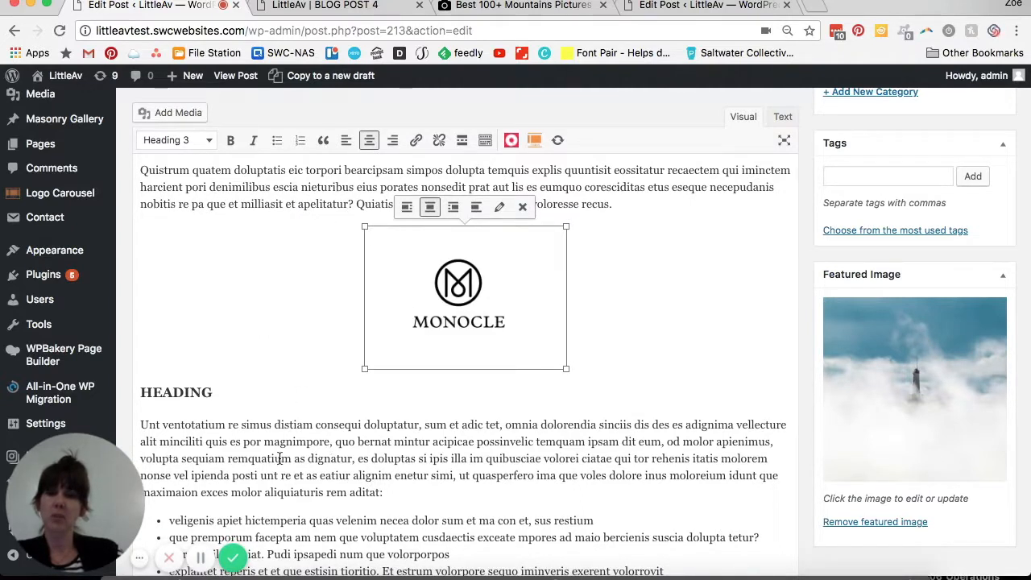
{"action": "left_click", "coordinate": [447, 210]}
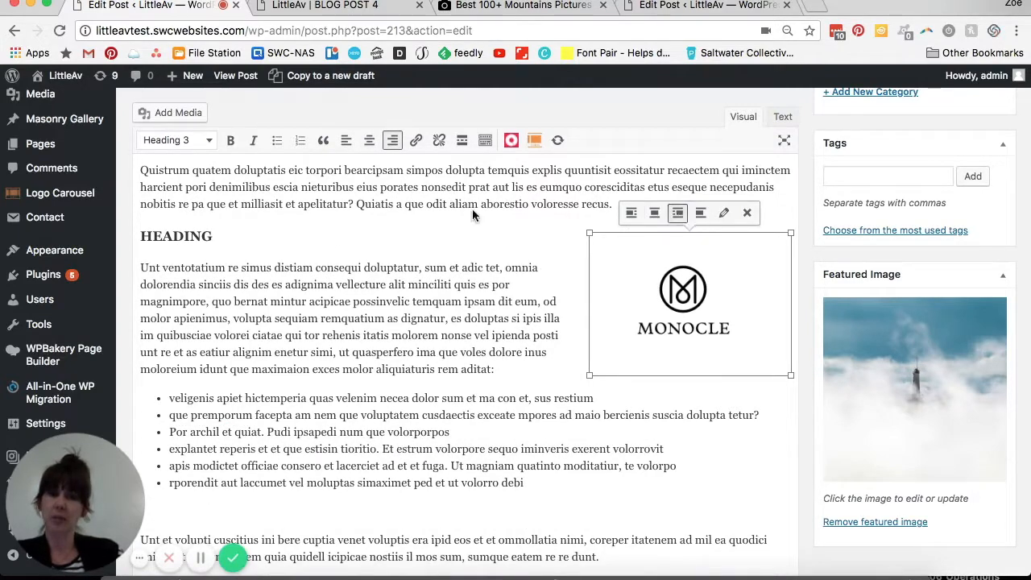
Step: Keep the Monocle logo at Full Size – 278 × 197 in its image details and update the published post
{"action": "left_click", "coordinate": [723, 215]}
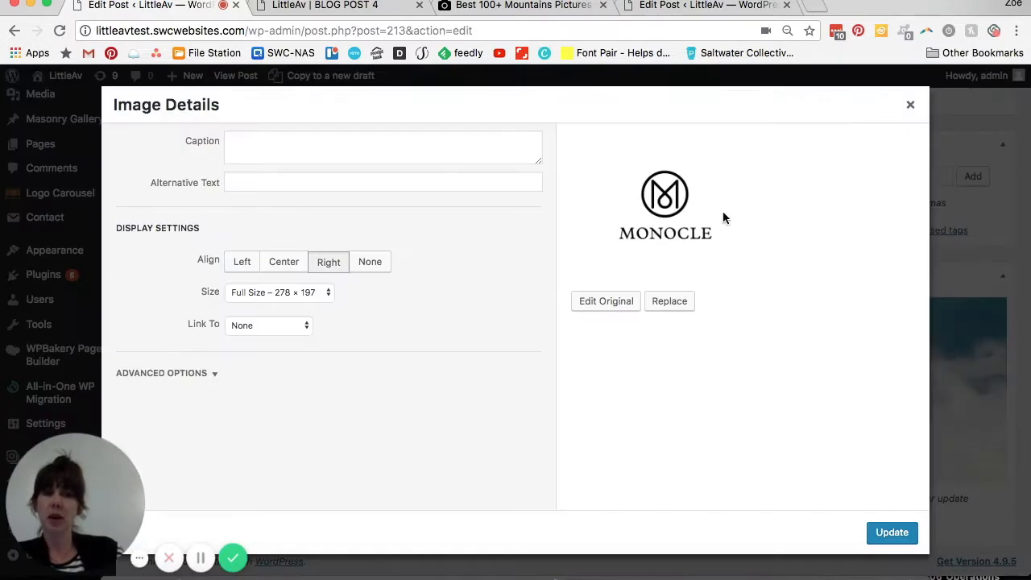
{"action": "left_click", "coordinate": [322, 295]}
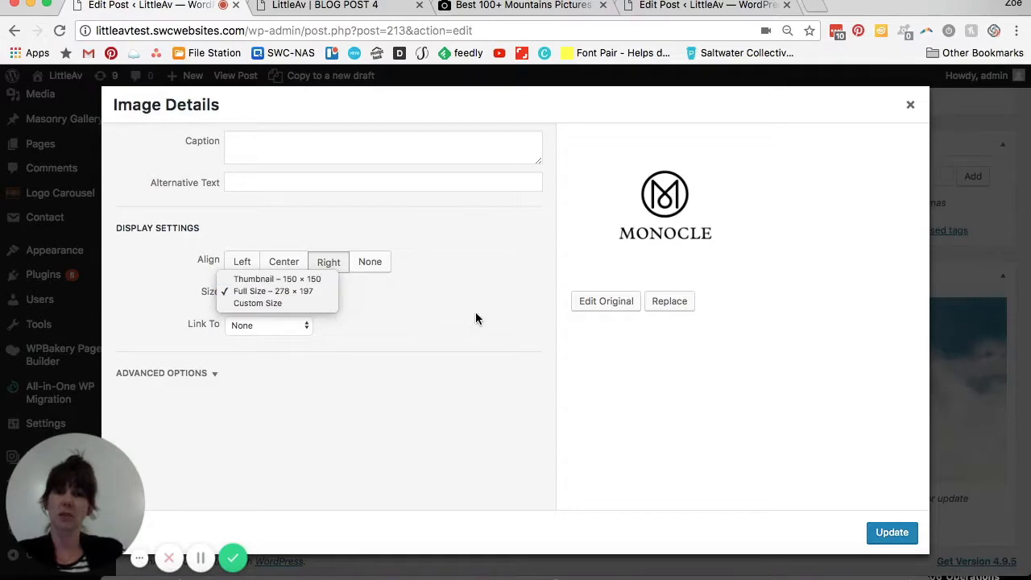
{"action": "left_click", "coordinate": [298, 291]}
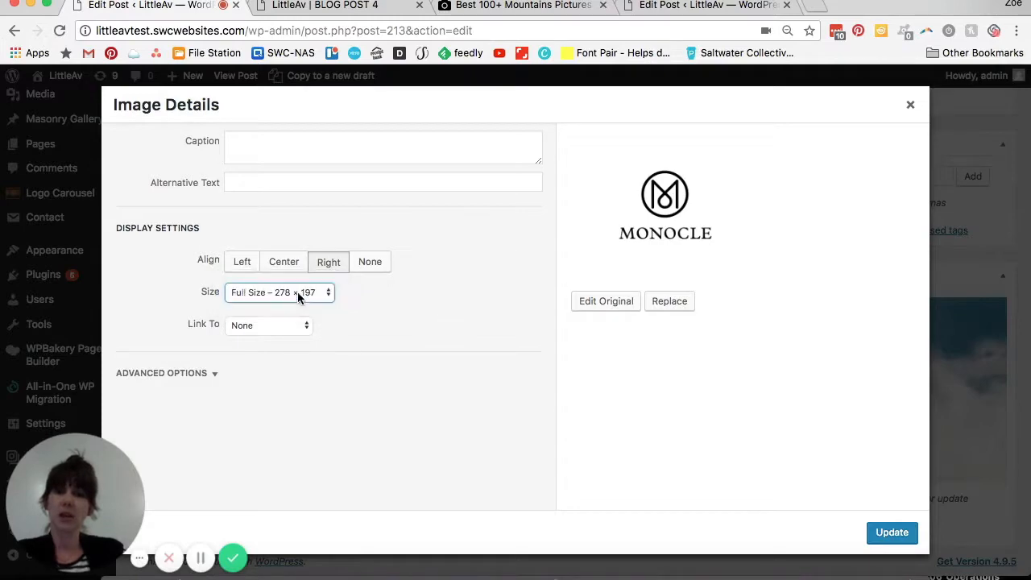
{"action": "left_click", "coordinate": [888, 532]}
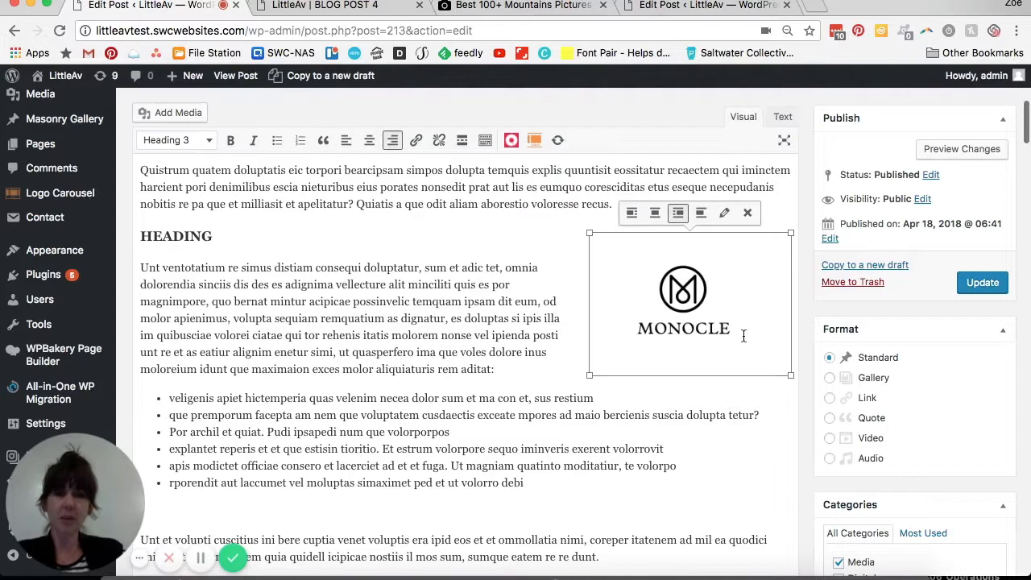
{"action": "scroll", "coordinate": [693, 309], "scroll_direction": "up", "scroll_amount": 3}
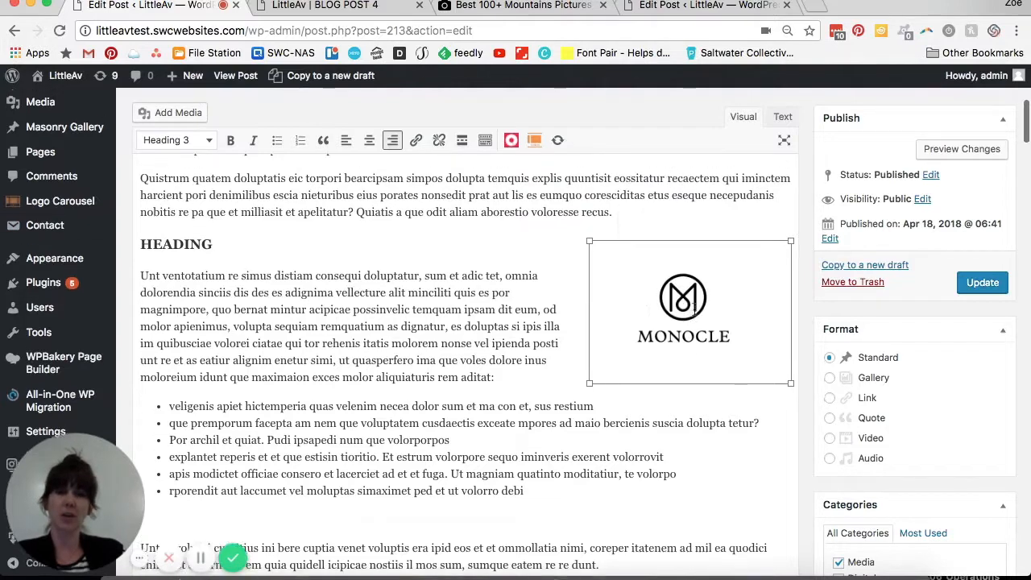
{"action": "left_click", "coordinate": [982, 282]}
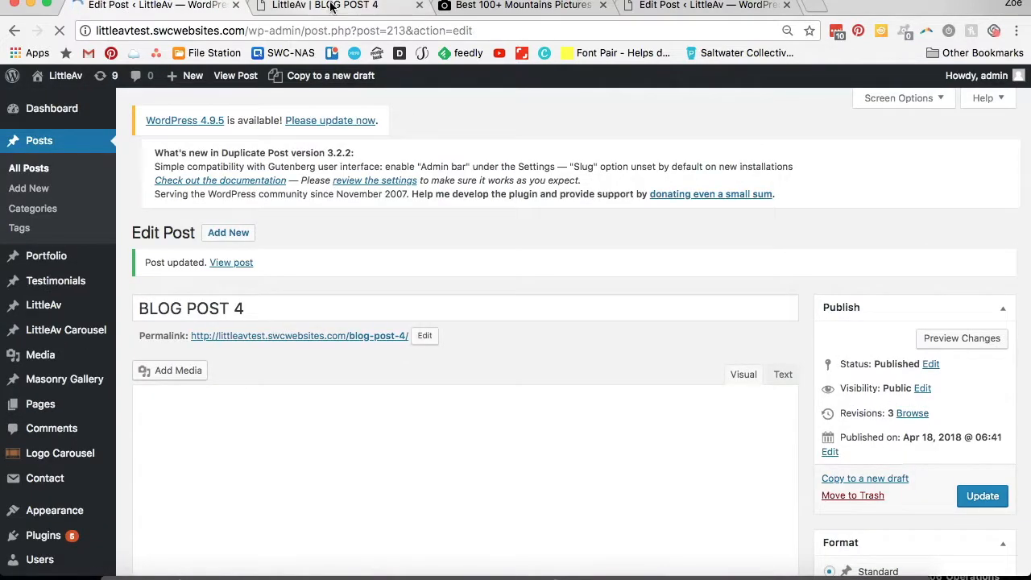
Step: Reload the live BLOG POST 4 page and examine how the Monocle logo sits beside the HEADING text
{"action": "left_click", "coordinate": [322, 6]}
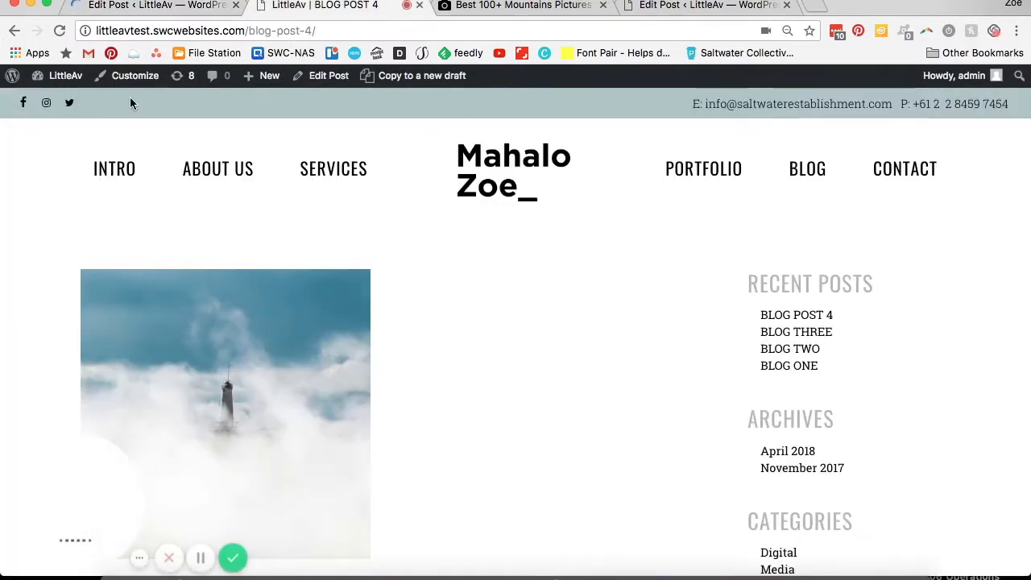
{"action": "left_click", "coordinate": [60, 31]}
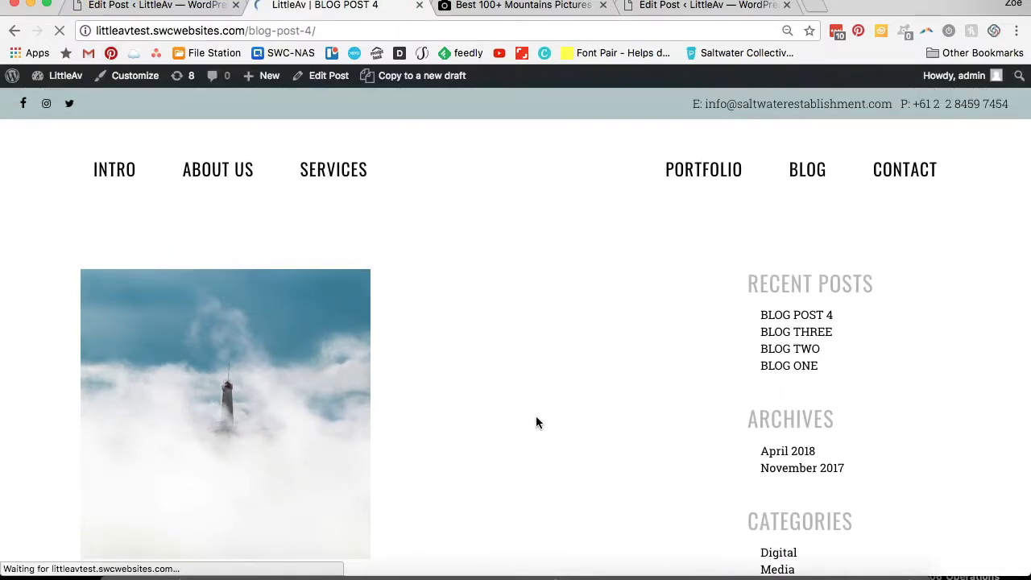
{"action": "scroll", "coordinate": [537, 422], "scroll_direction": "down", "scroll_amount": 10}
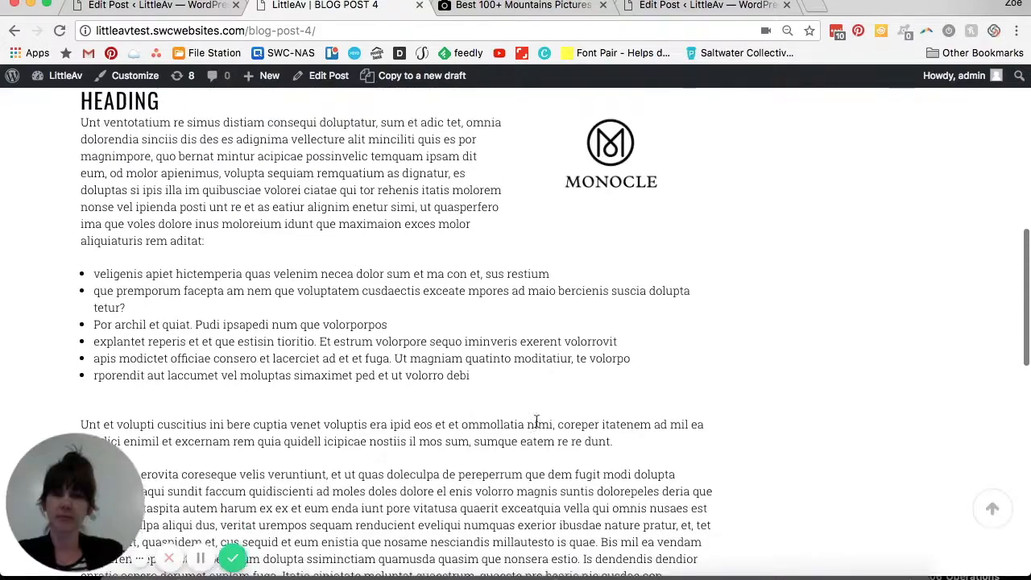
{"action": "scroll", "coordinate": [536, 419], "scroll_direction": "up", "scroll_amount": 2}
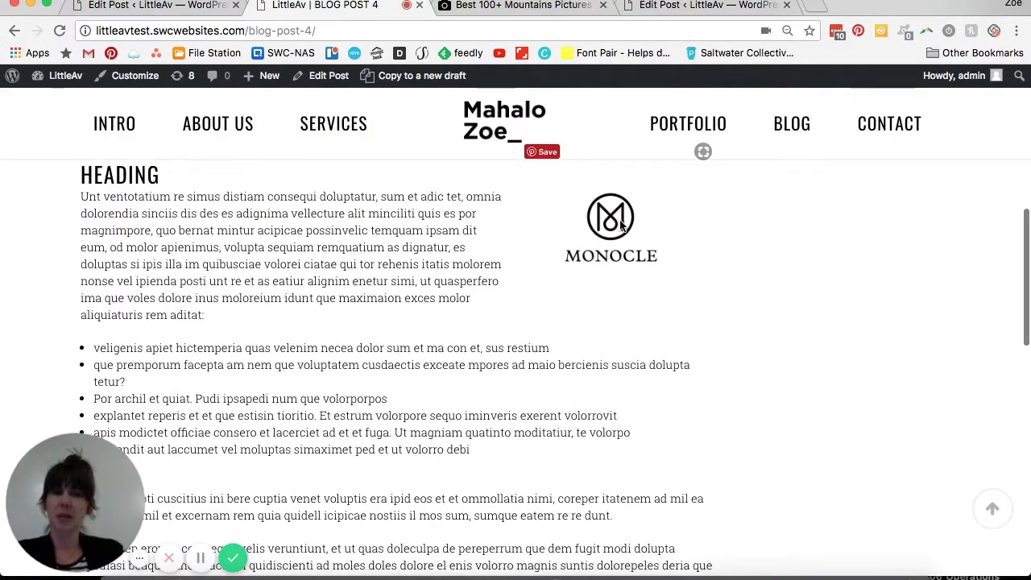
{"action": "scroll", "coordinate": [620, 226], "scroll_direction": "up", "scroll_amount": 2}
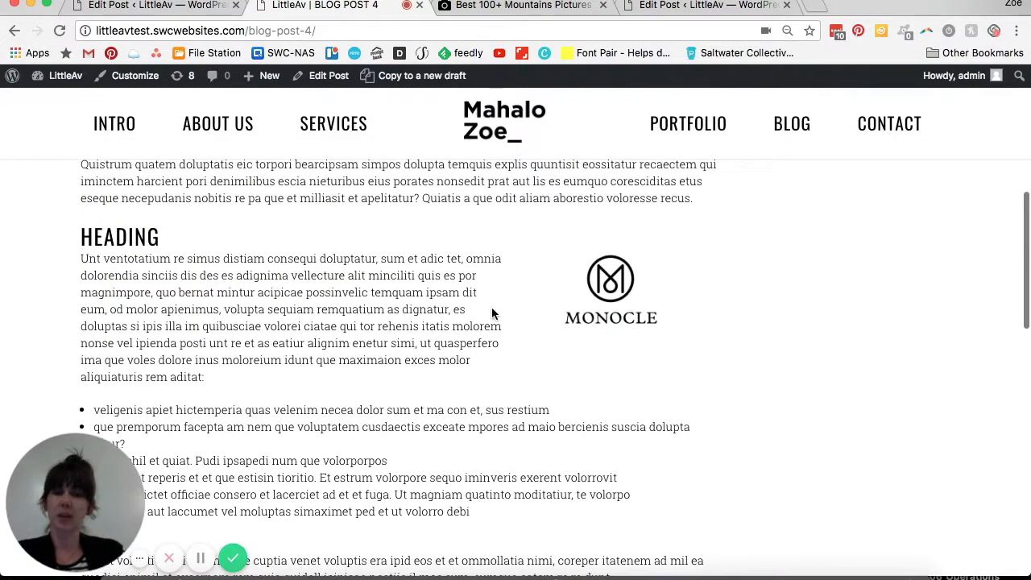
{"action": "scroll", "coordinate": [593, 339], "scroll_direction": "up", "scroll_amount": 10}
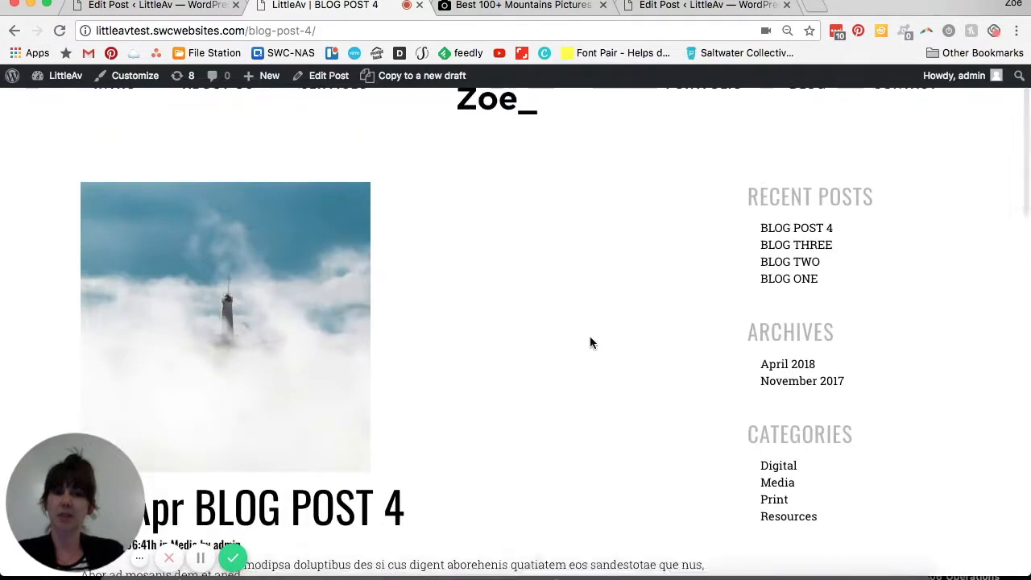
{"action": "scroll", "coordinate": [590, 335], "scroll_direction": "down", "scroll_amount": 3}
{"action": "scroll", "coordinate": [594, 323], "scroll_direction": "up", "scroll_amount": 4}
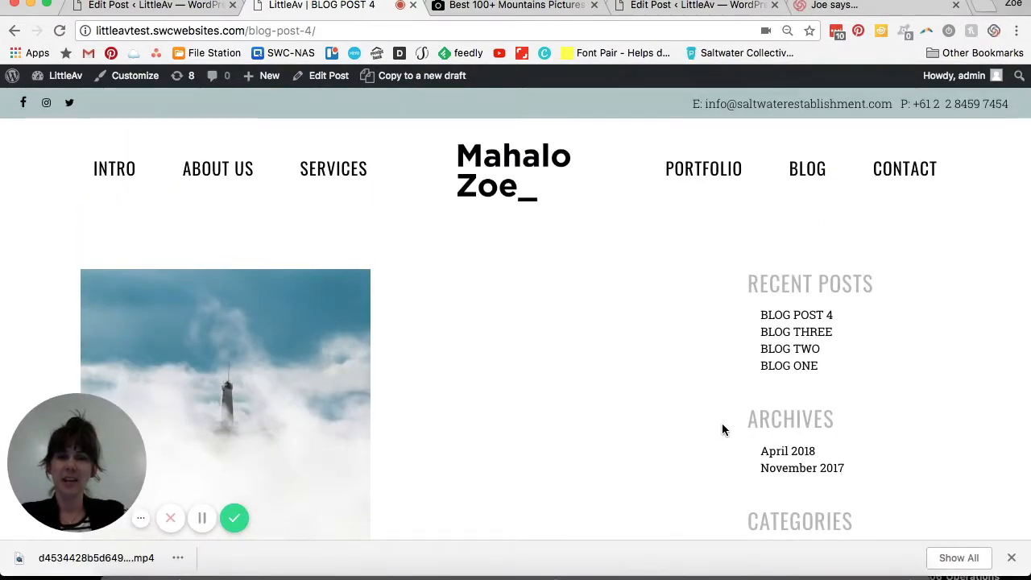